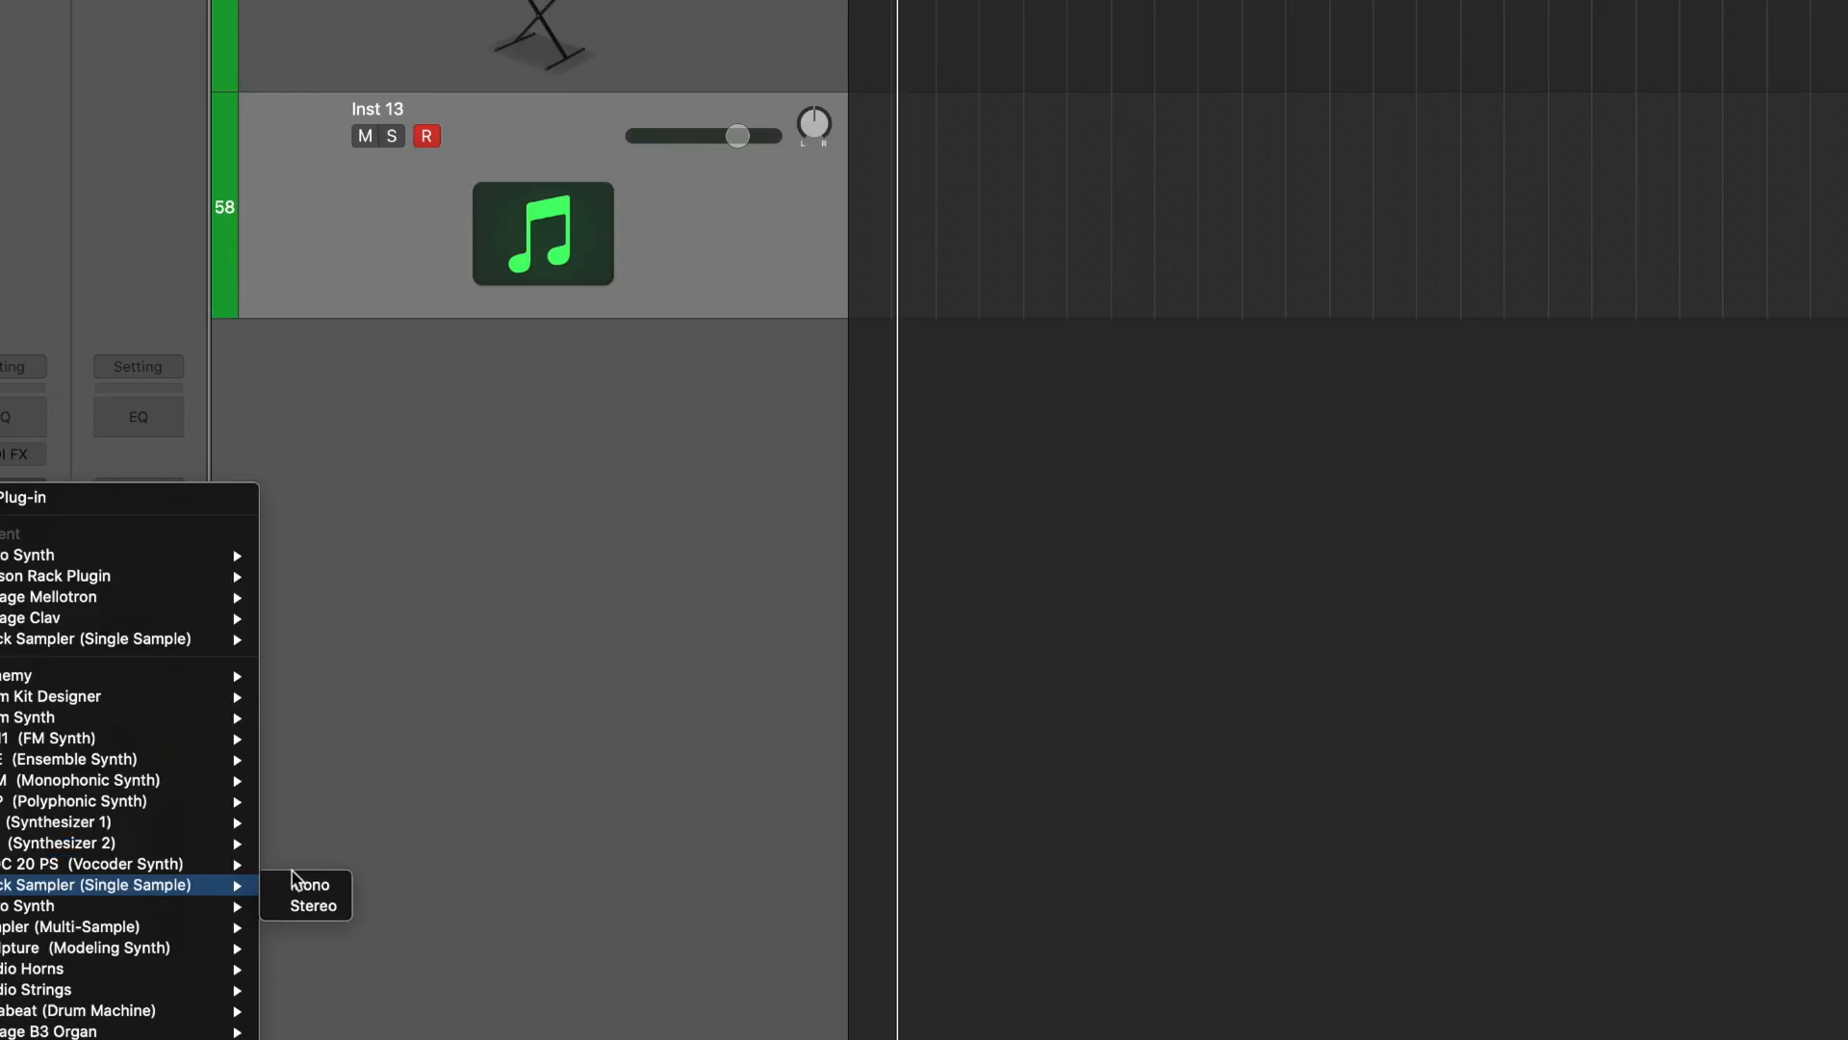
# Load Quick Sampler (Single Sample) as the instrument on the Inst 13 track
pyautogui.click(404, 869)
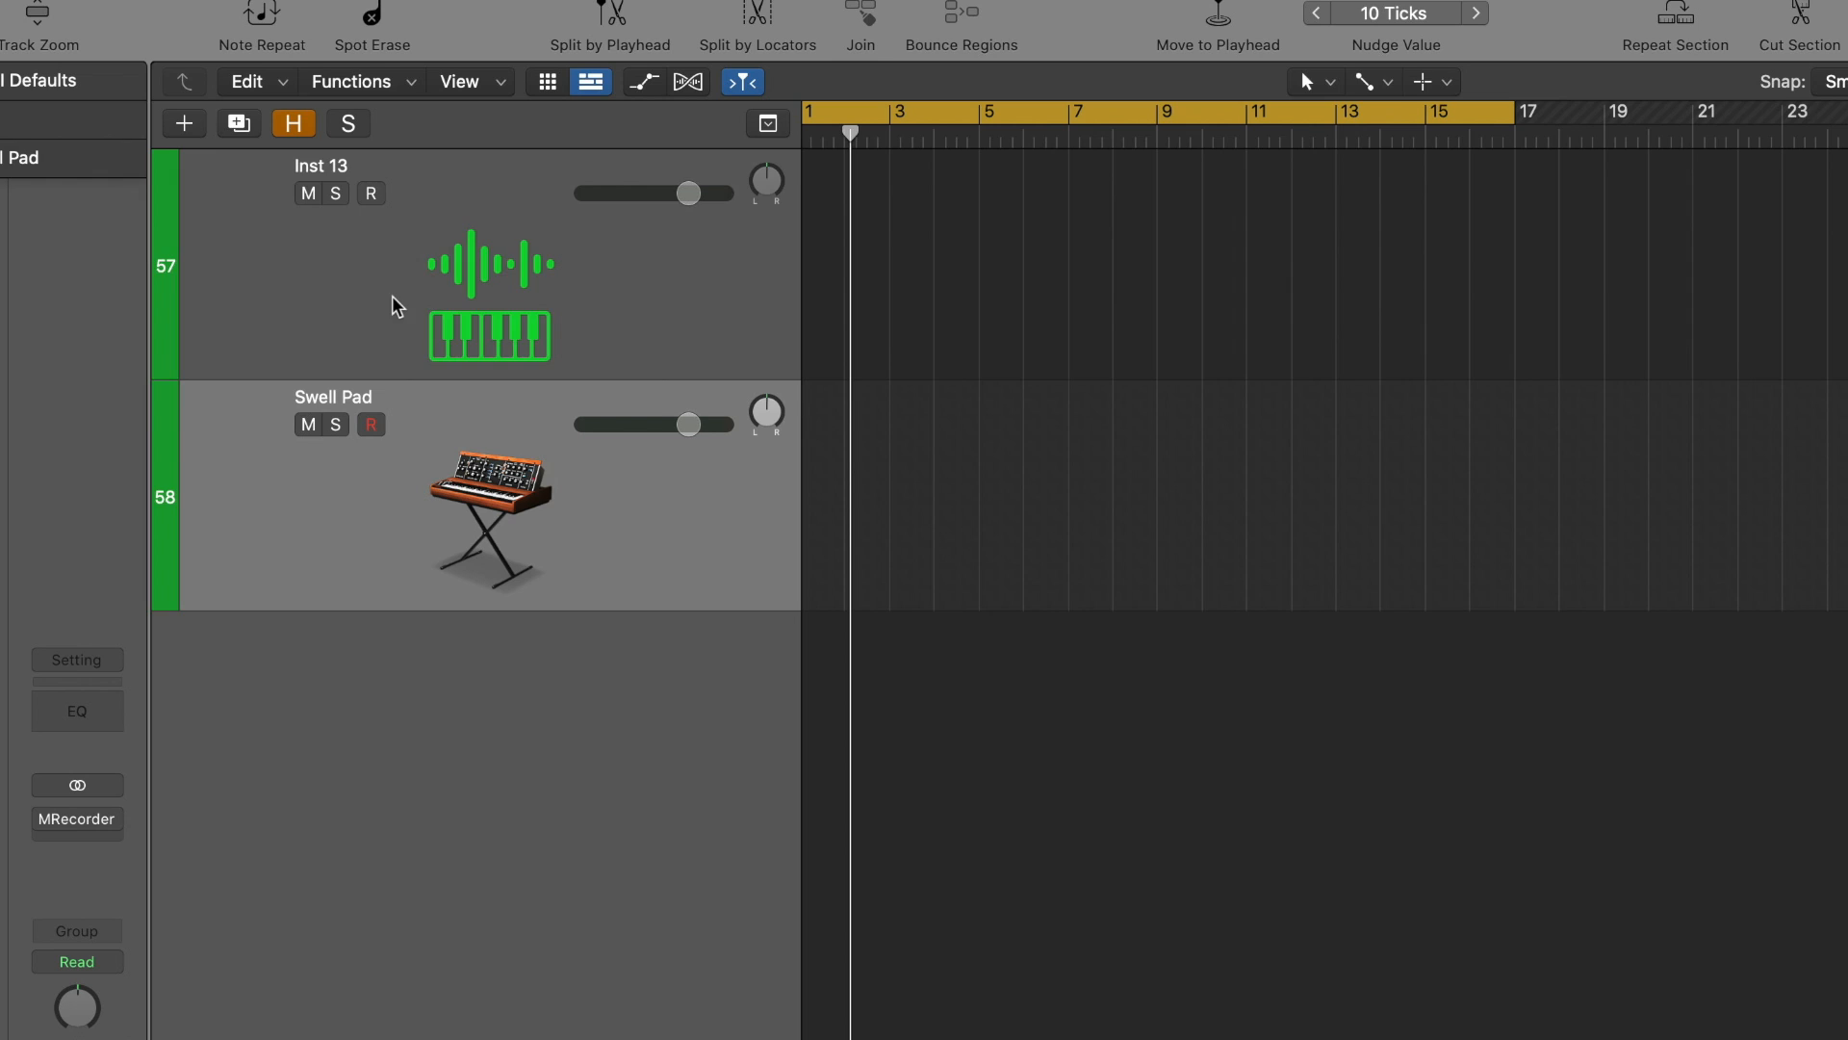
# Group the Inst 13 and Swell Pad tracks into a summing stack and give the stack the white keyboard icon
pyautogui.click(390, 310)
pyautogui.rightClick(388, 313)
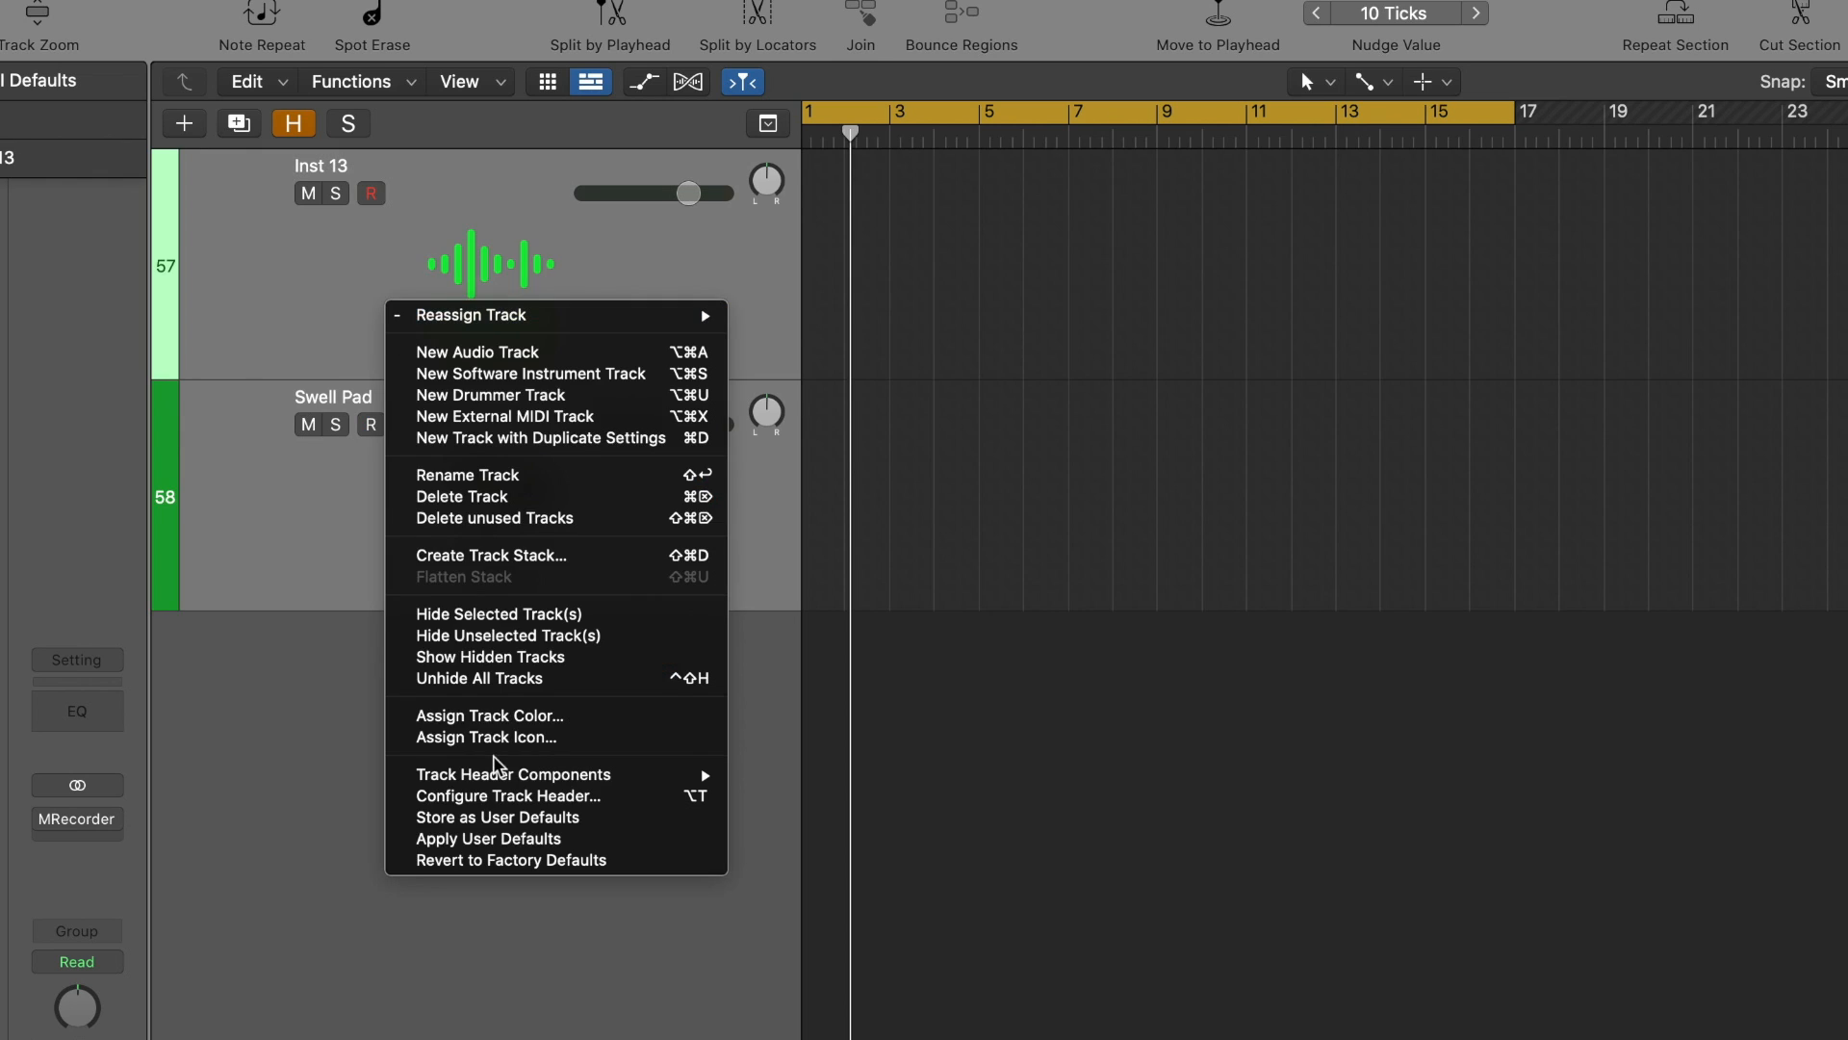
pyautogui.click(493, 563)
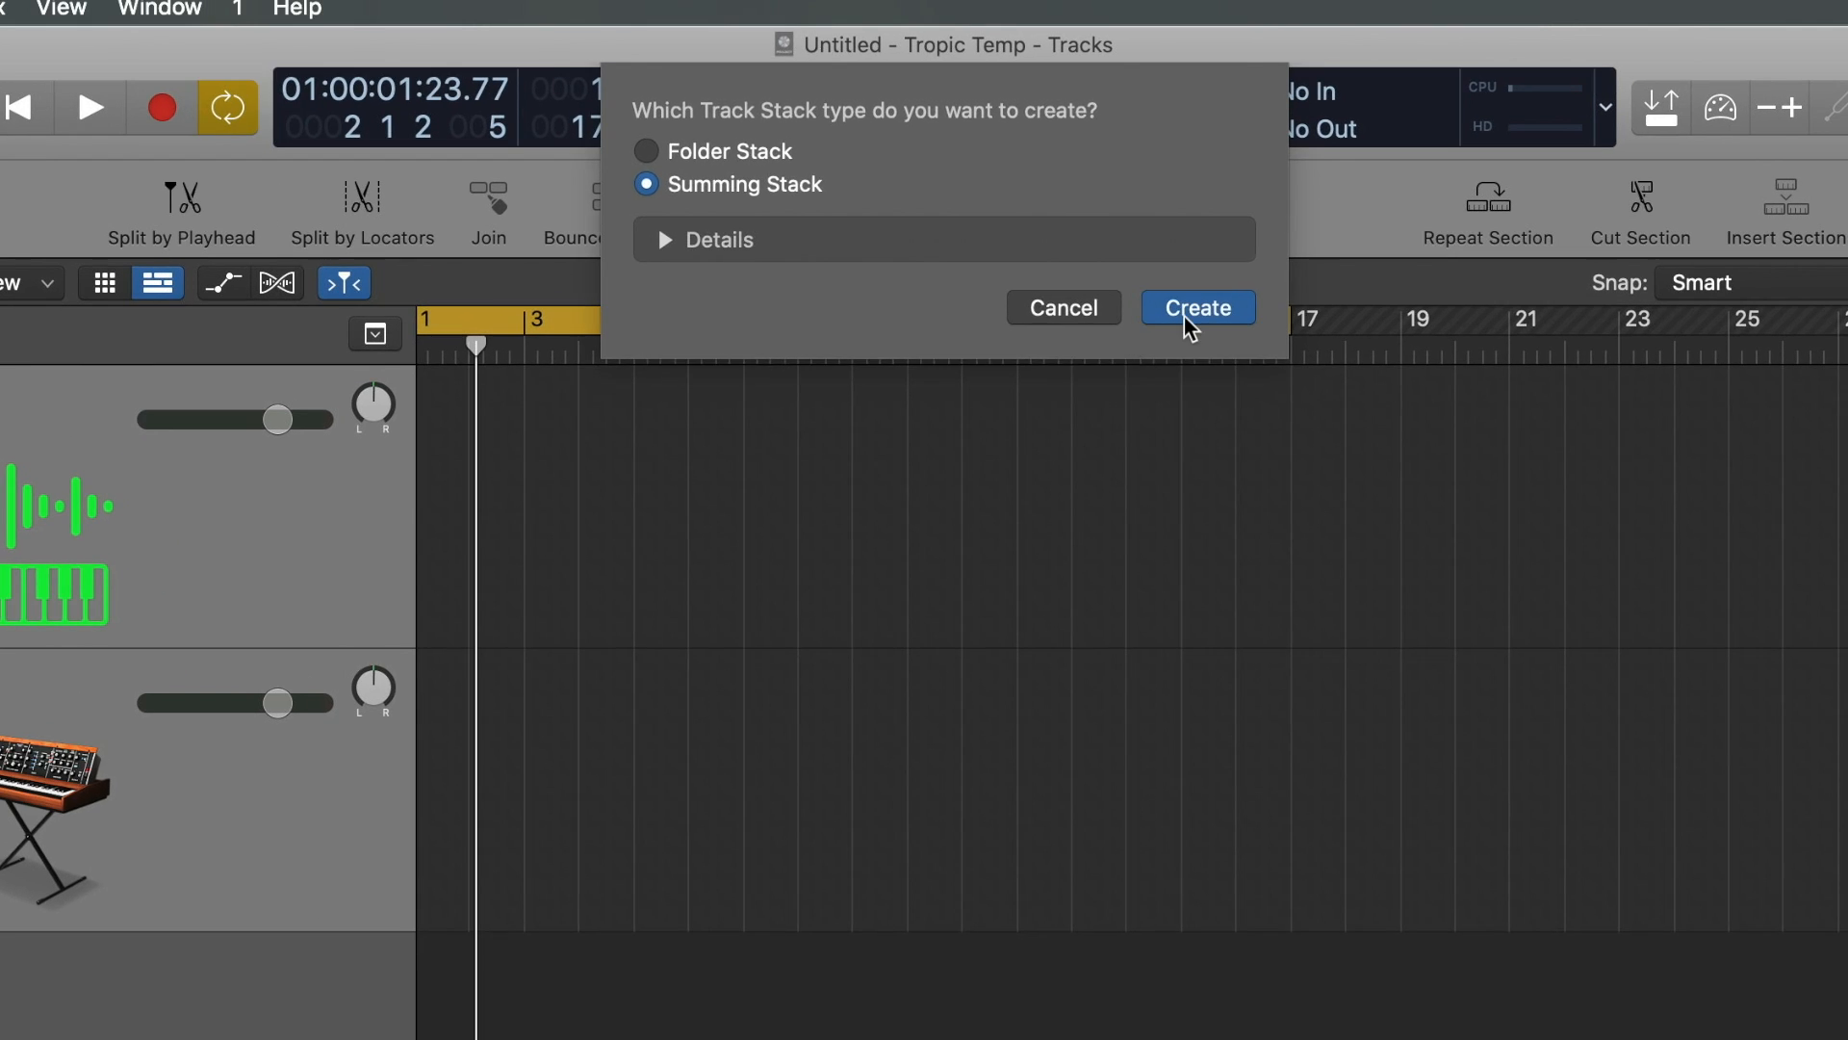
pyautogui.click(1454, 127)
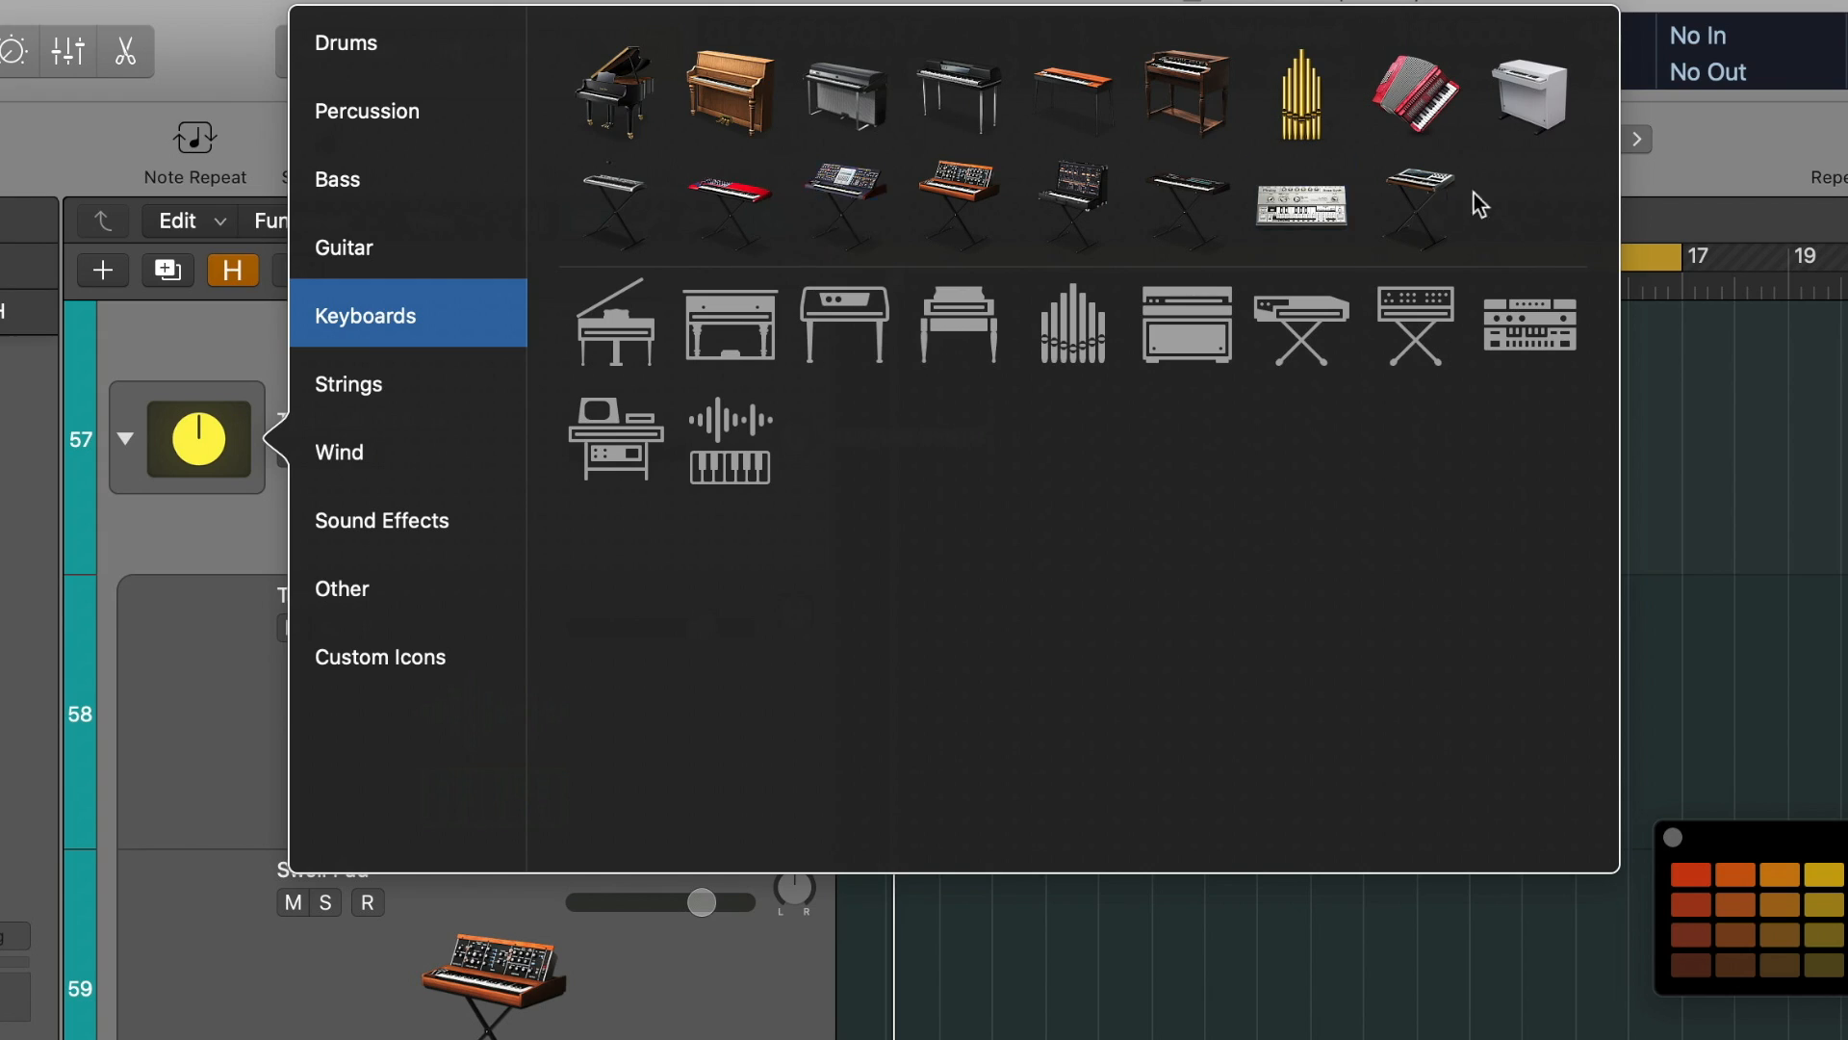
pyautogui.click(1501, 96)
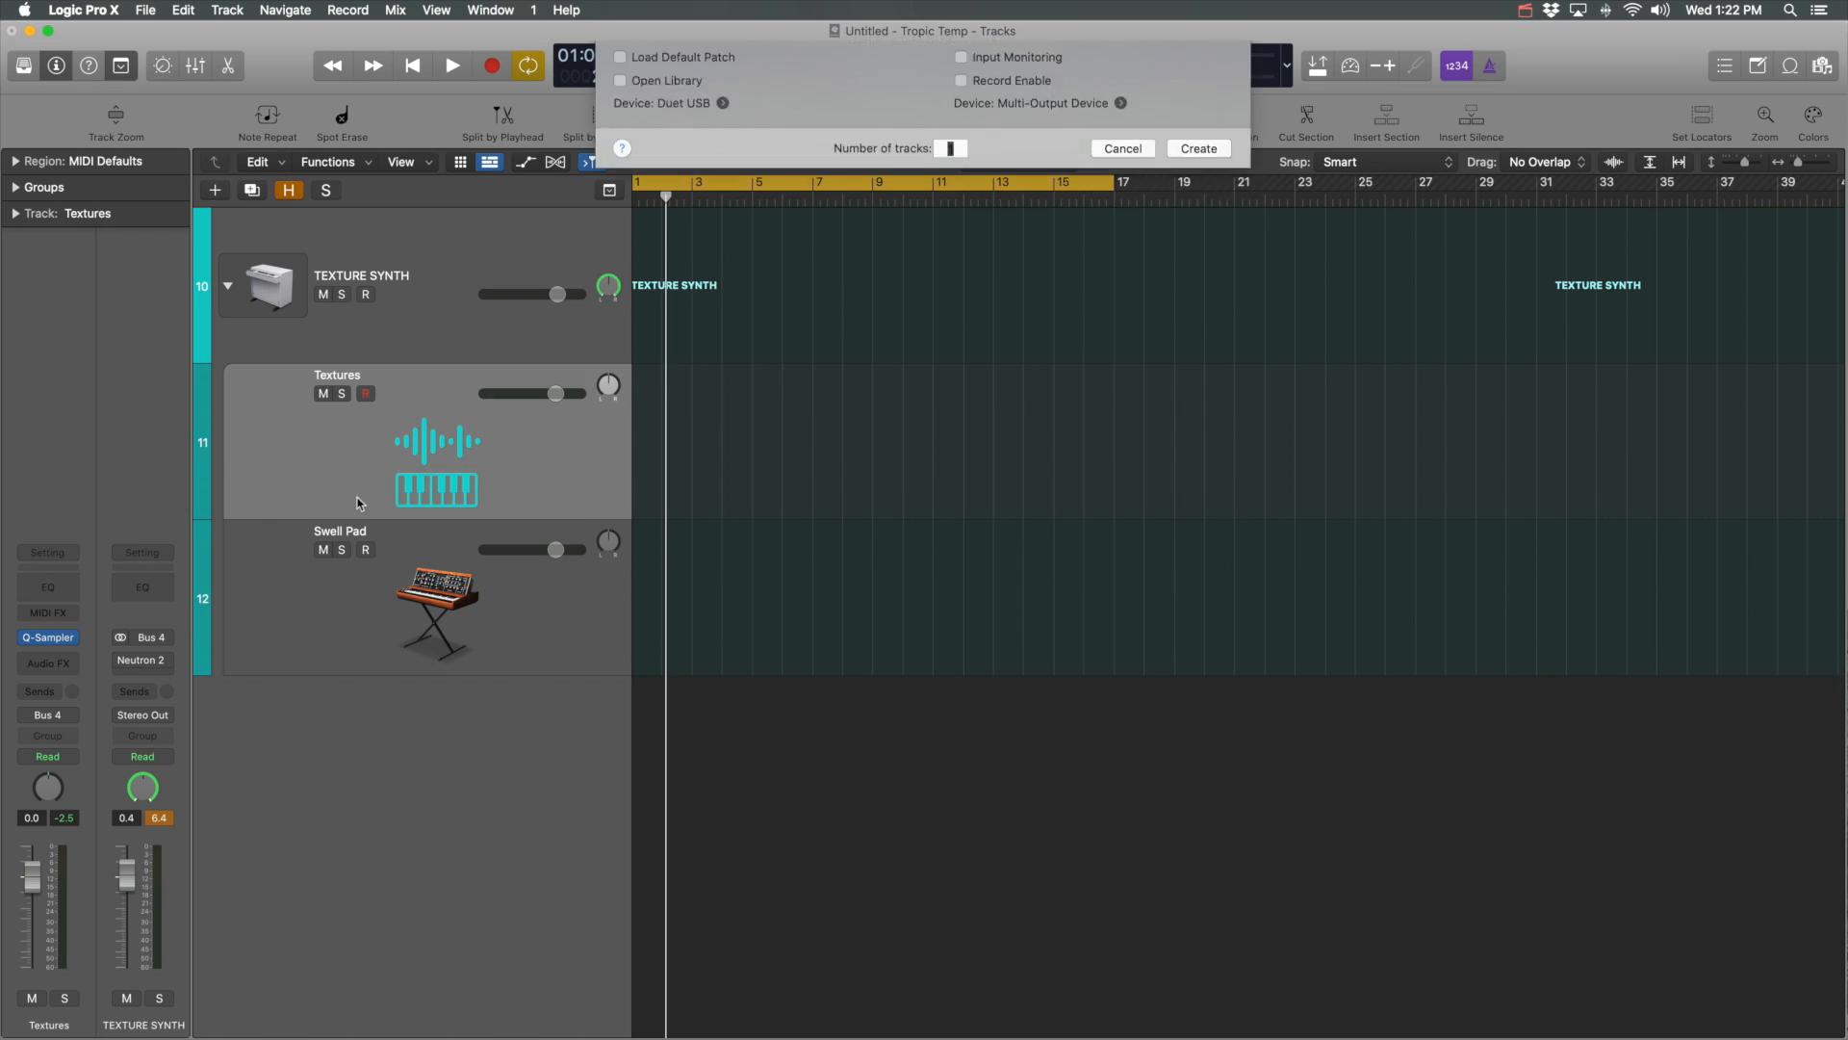
# Create an audio track named Samples and import ZOOM0057.WAV, ZOOM0058.WAV and ZOOM0059.WAV onto it
pyautogui.press('Return')
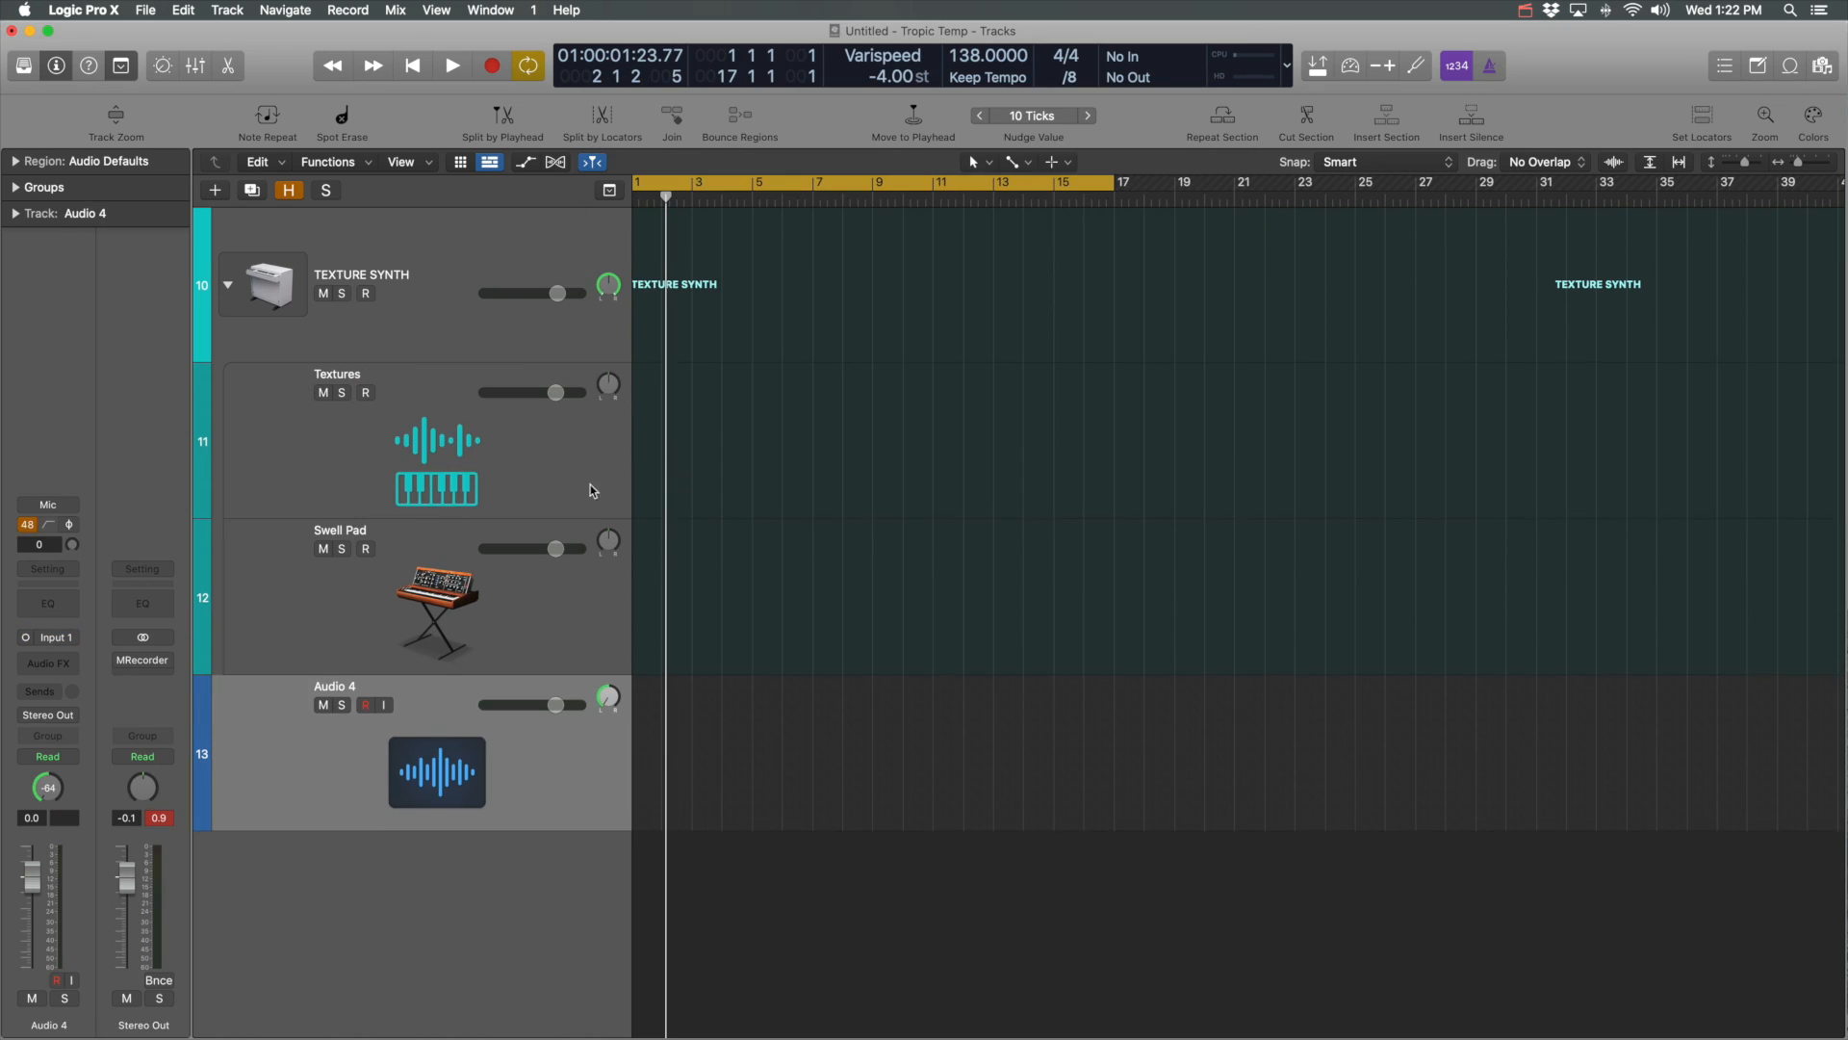
pyautogui.write('Samples')
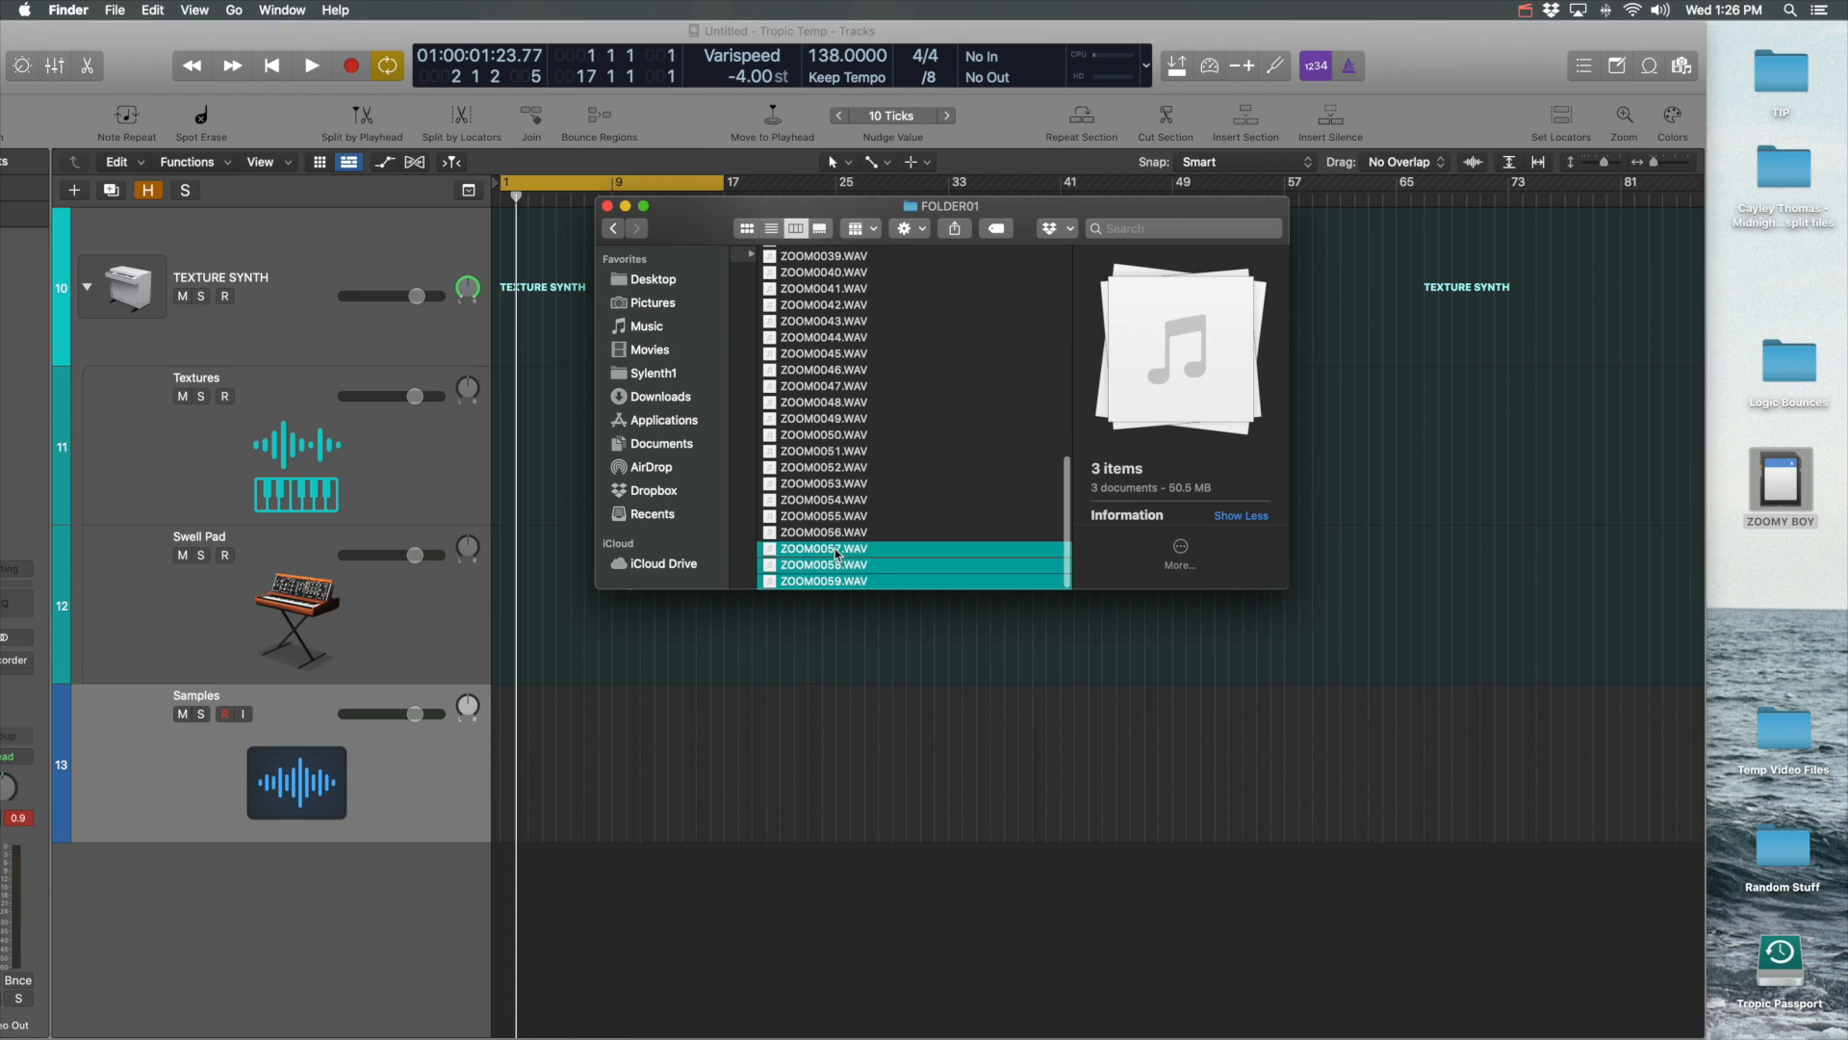
pyautogui.moveTo(887, 566); pyautogui.dragTo(487, 754)
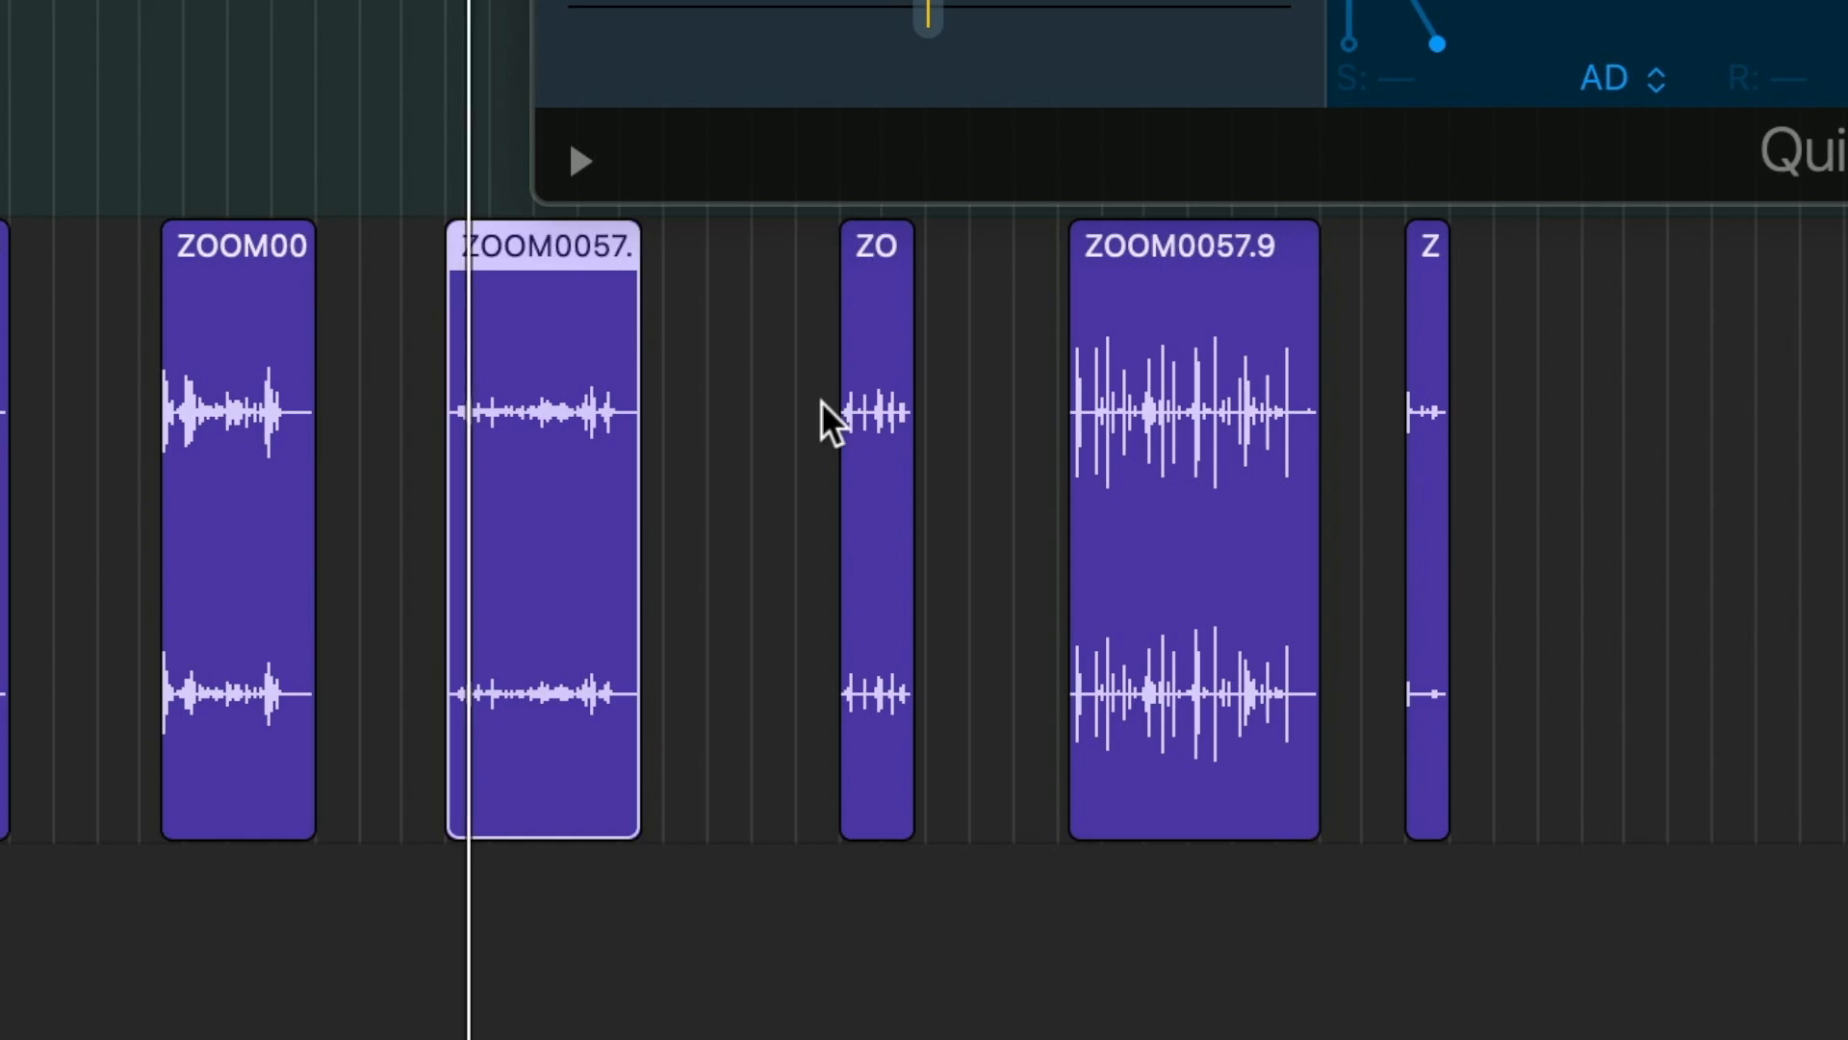
# Load the short ZOOM0057 region into the Textures track's Quick Sampler and change its filter type and cutoff
pyautogui.click(847, 408)
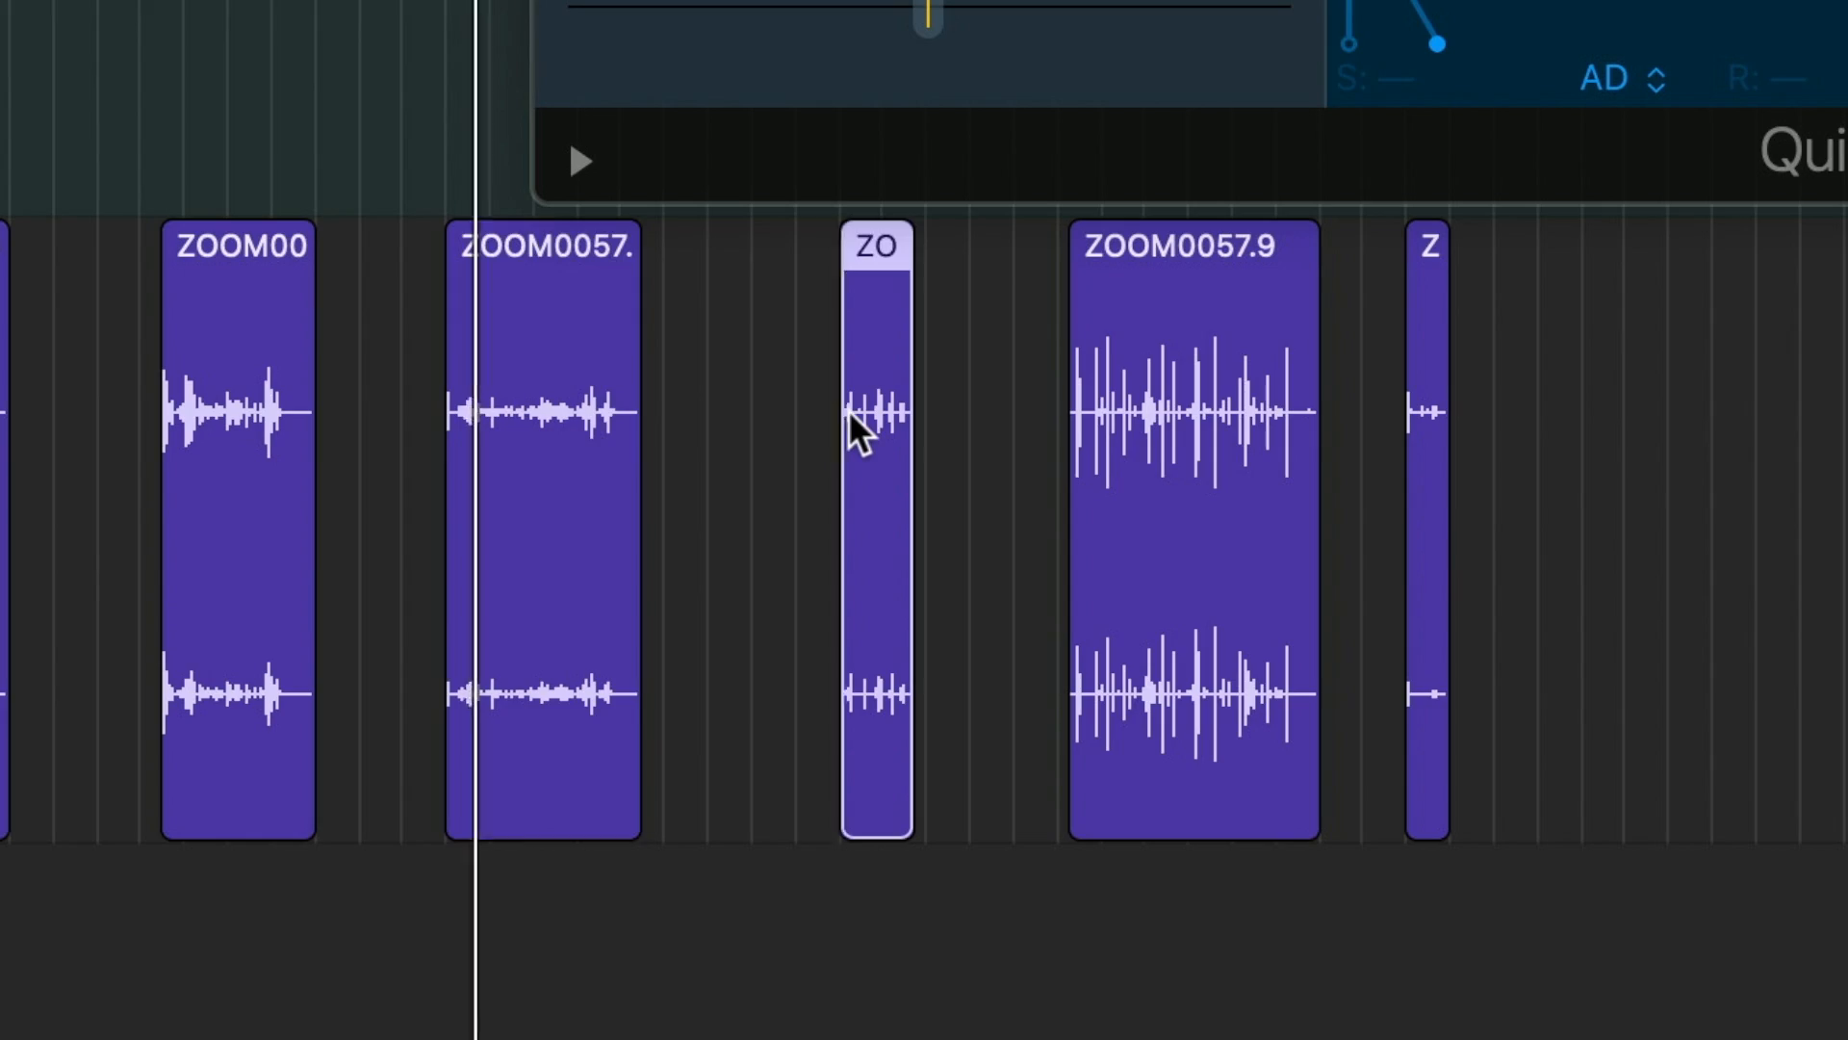
pyautogui.moveTo(847, 408); pyautogui.dragTo(1401, 0)
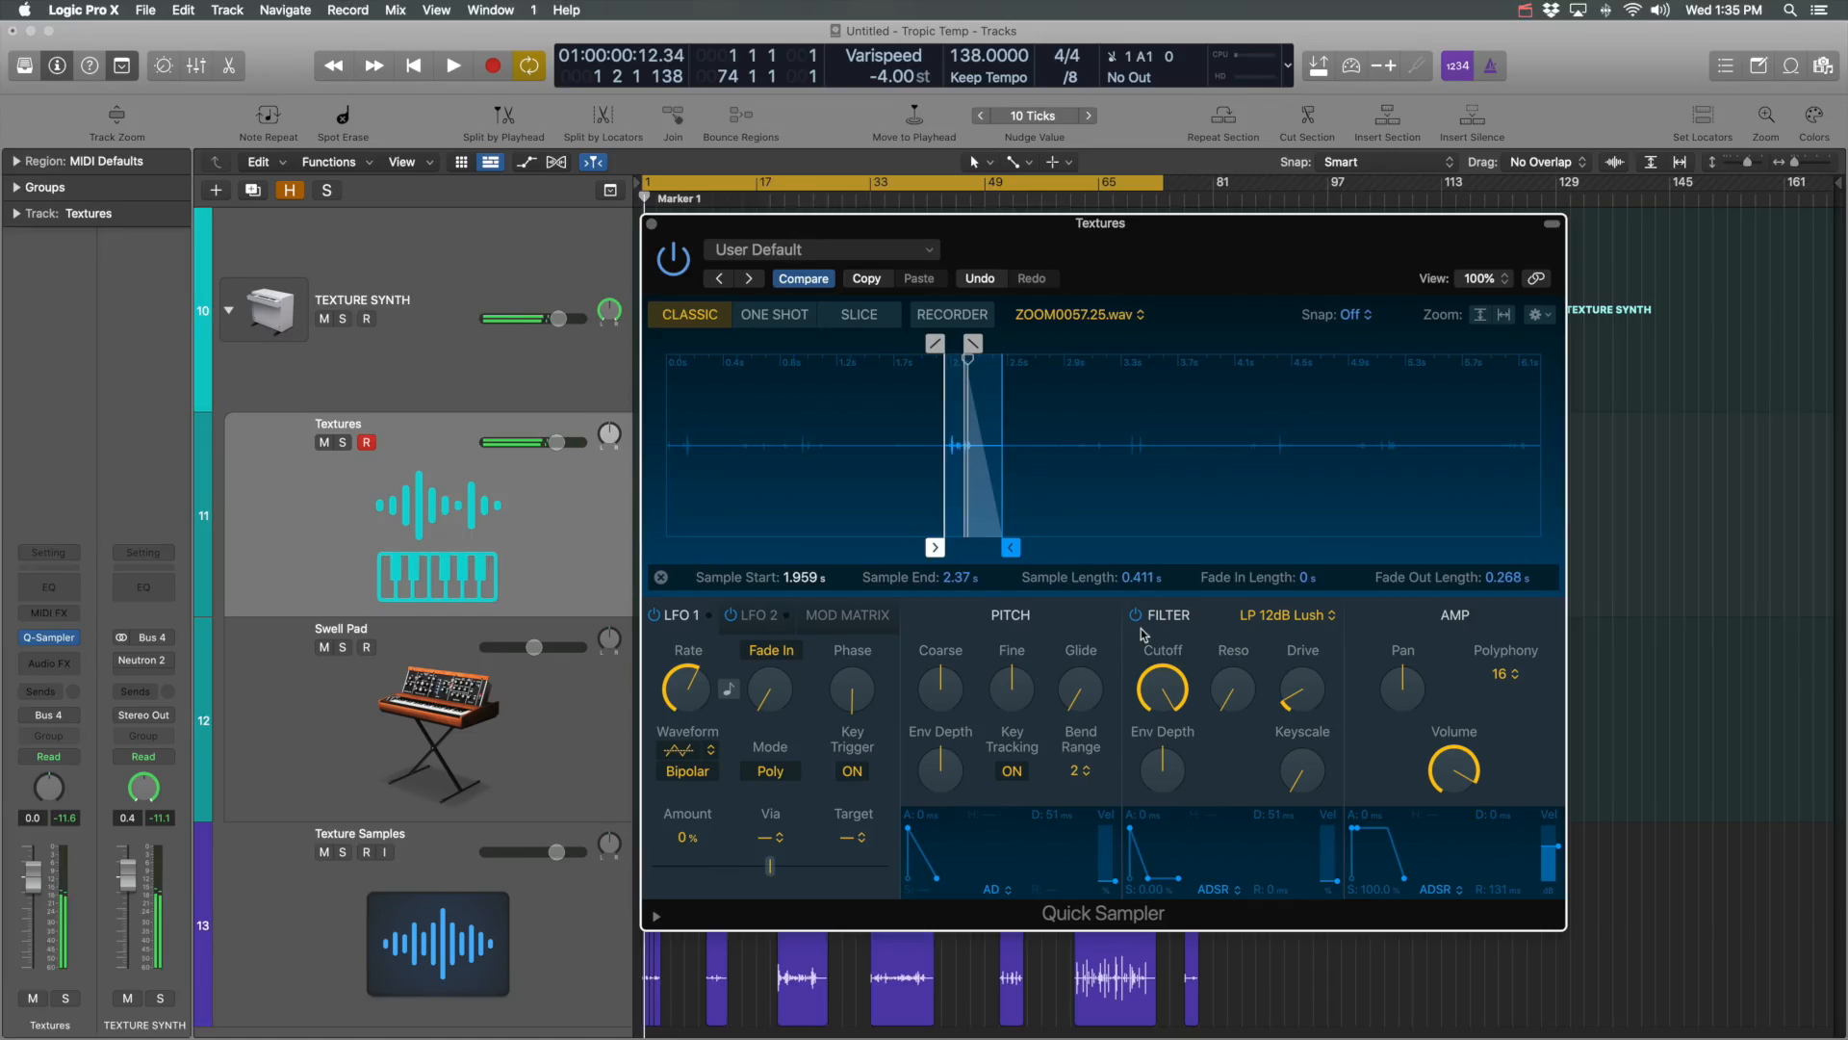
pyautogui.click(1311, 616)
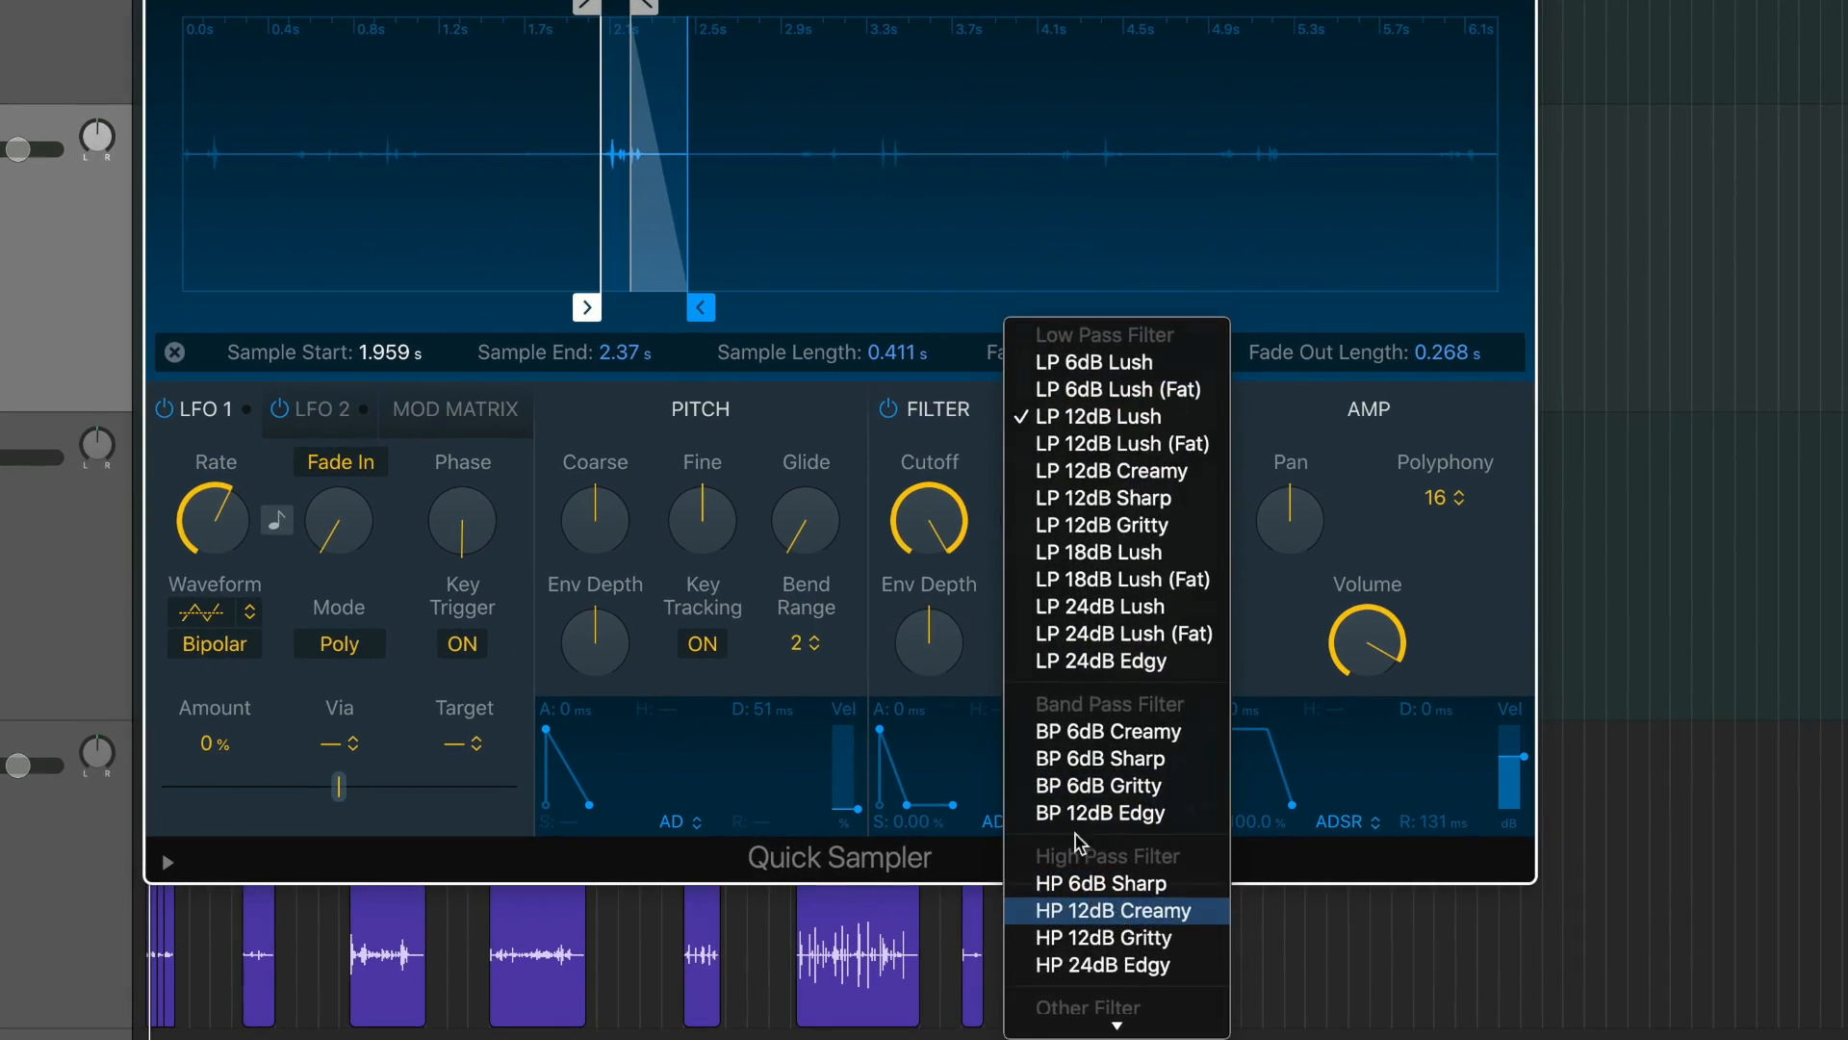
pyautogui.moveTo(948, 510); pyautogui.dragTo(910, 728)
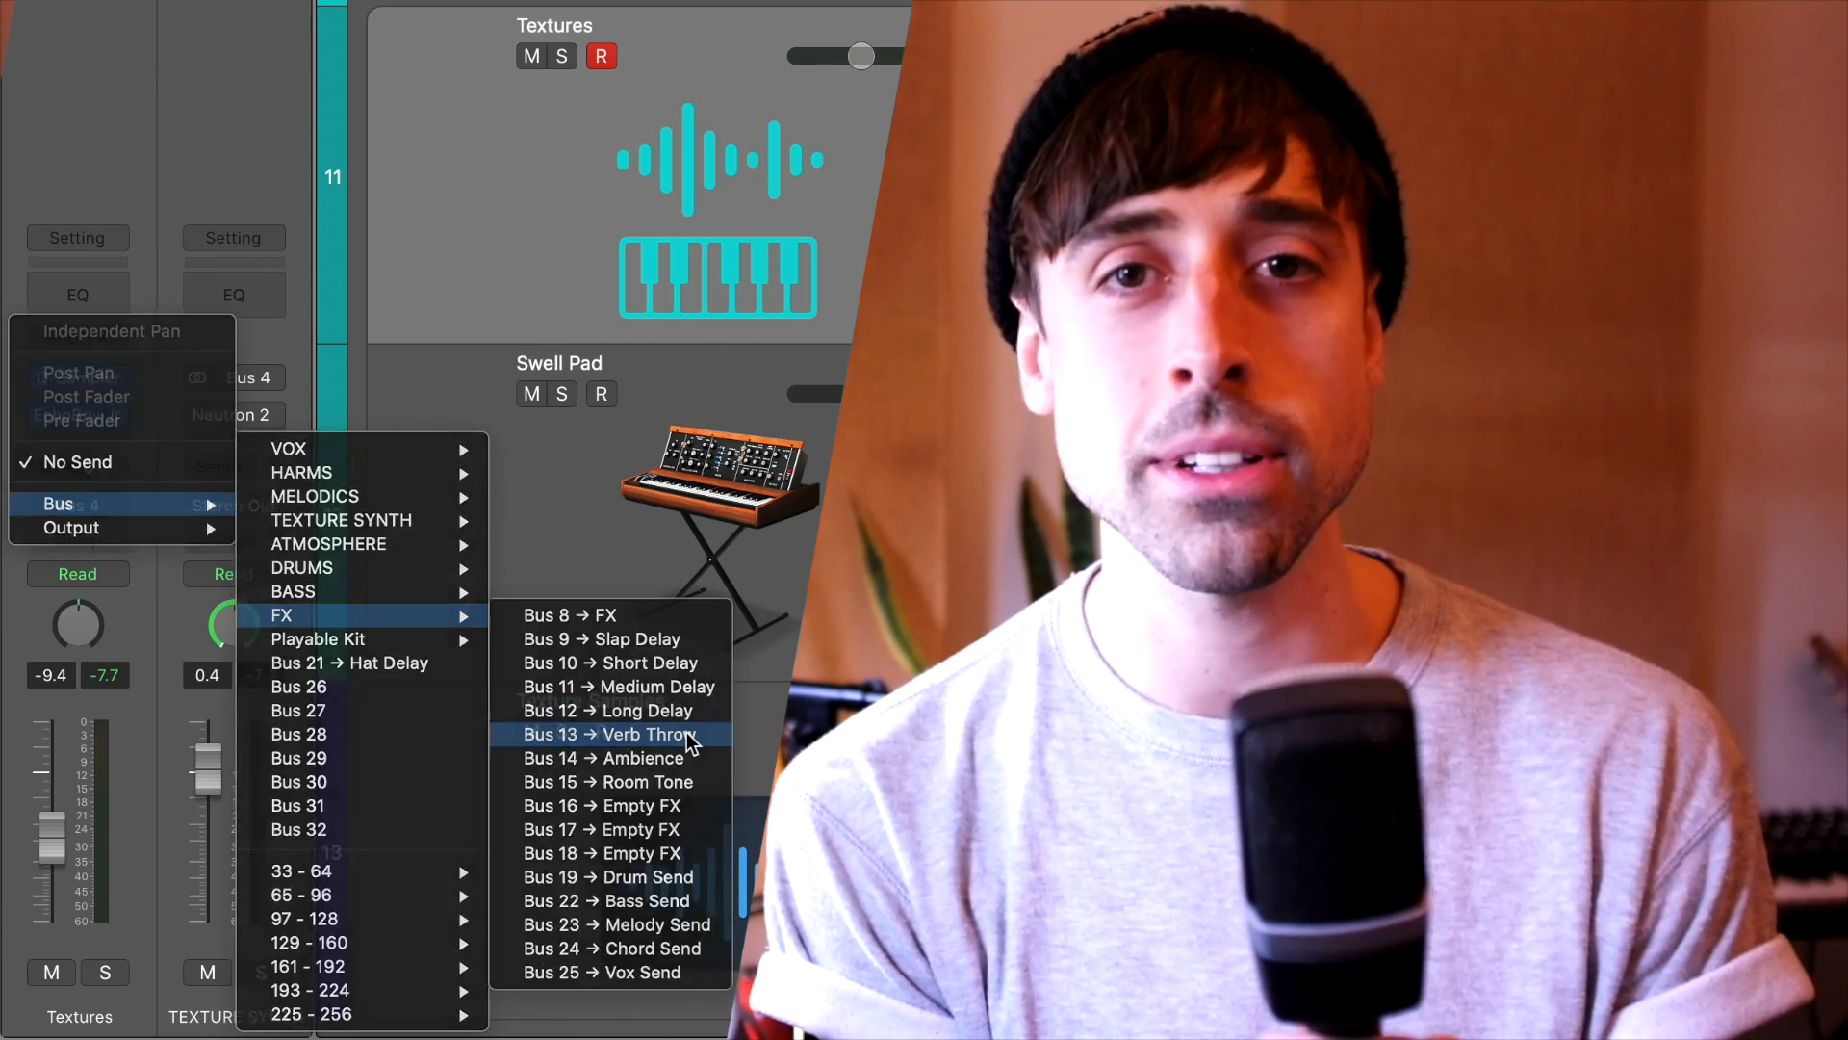
# Add a send from the Textures track to Bus 13, Verb Throw
pyautogui.click(689, 734)
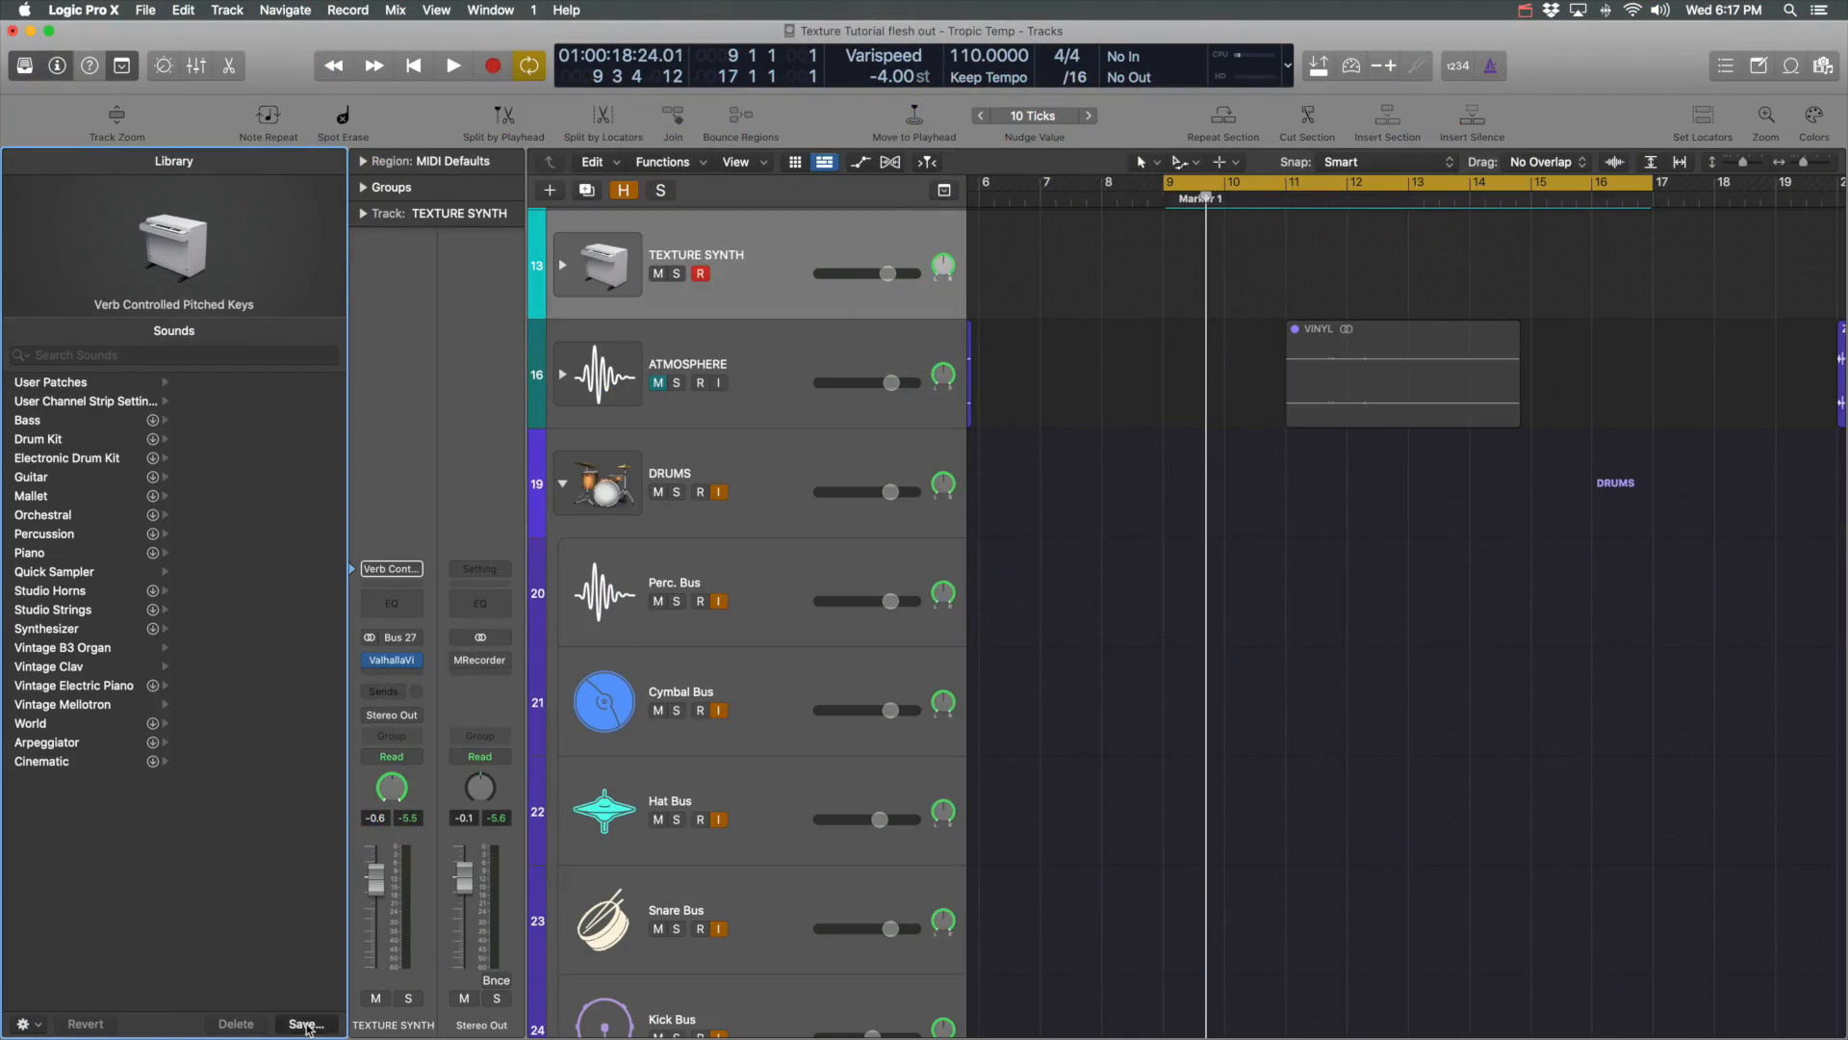
# Save the TEXTURE SYNTH stack as a library patch and open the 3 • Keys user patches for the new instrument track
pyautogui.click(306, 1024)
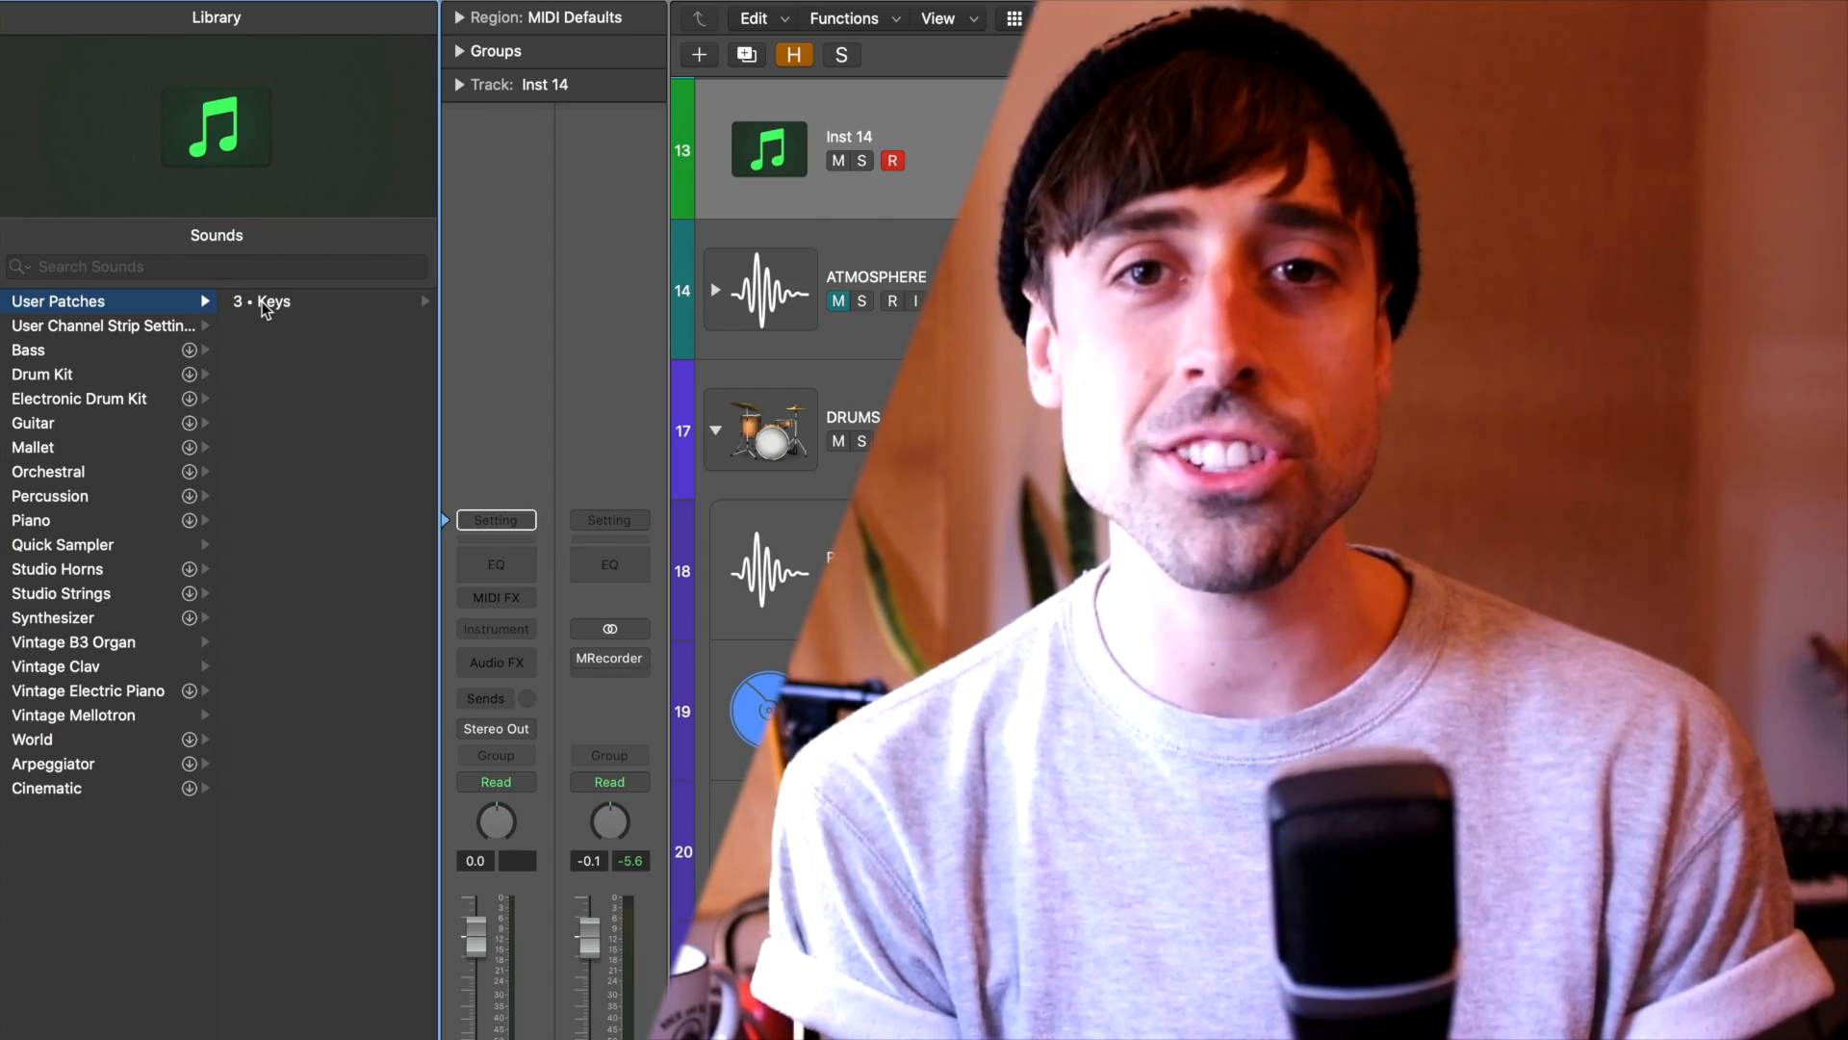
pyautogui.click(265, 304)
pyautogui.click(287, 300)
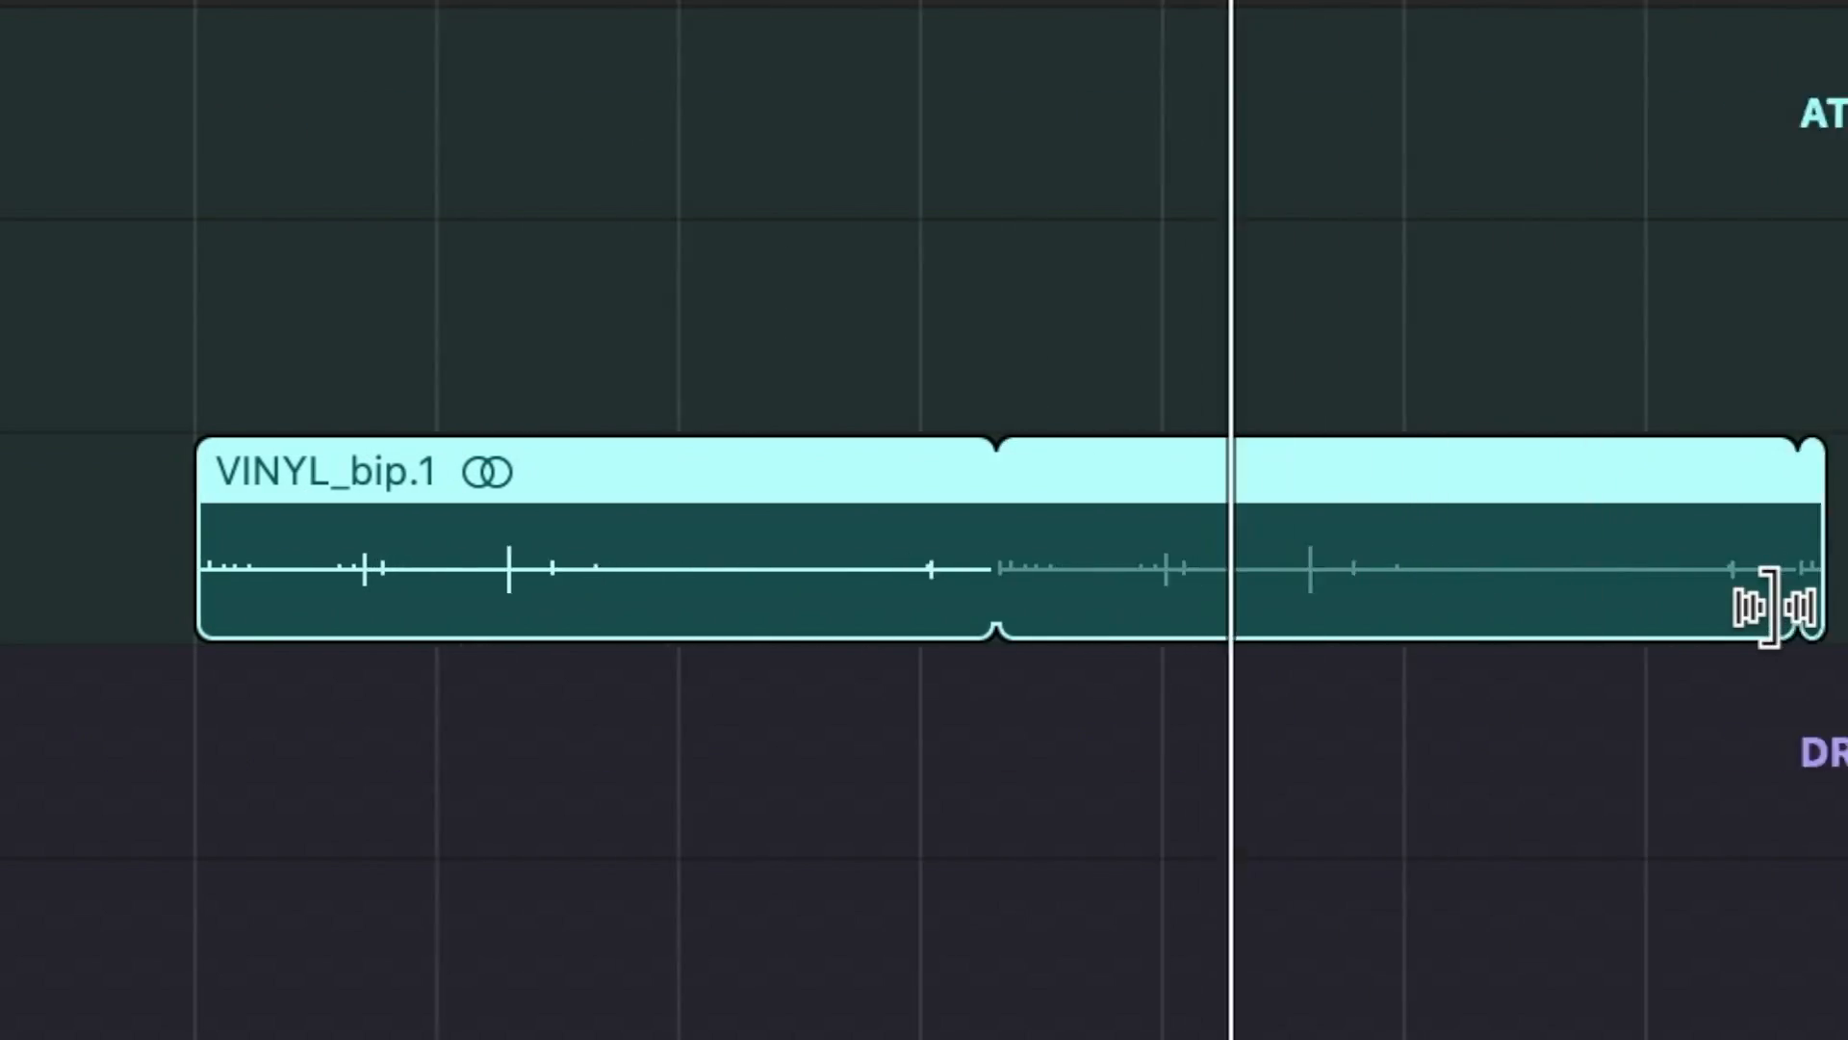
# Trim the end of the VINYL_bip.1 region and extend its loop along the timeline
pyautogui.moveTo(1819, 590); pyautogui.dragTo(1594, 606)
pyautogui.moveTo(1650, 521); pyautogui.dragTo(1847, 521)
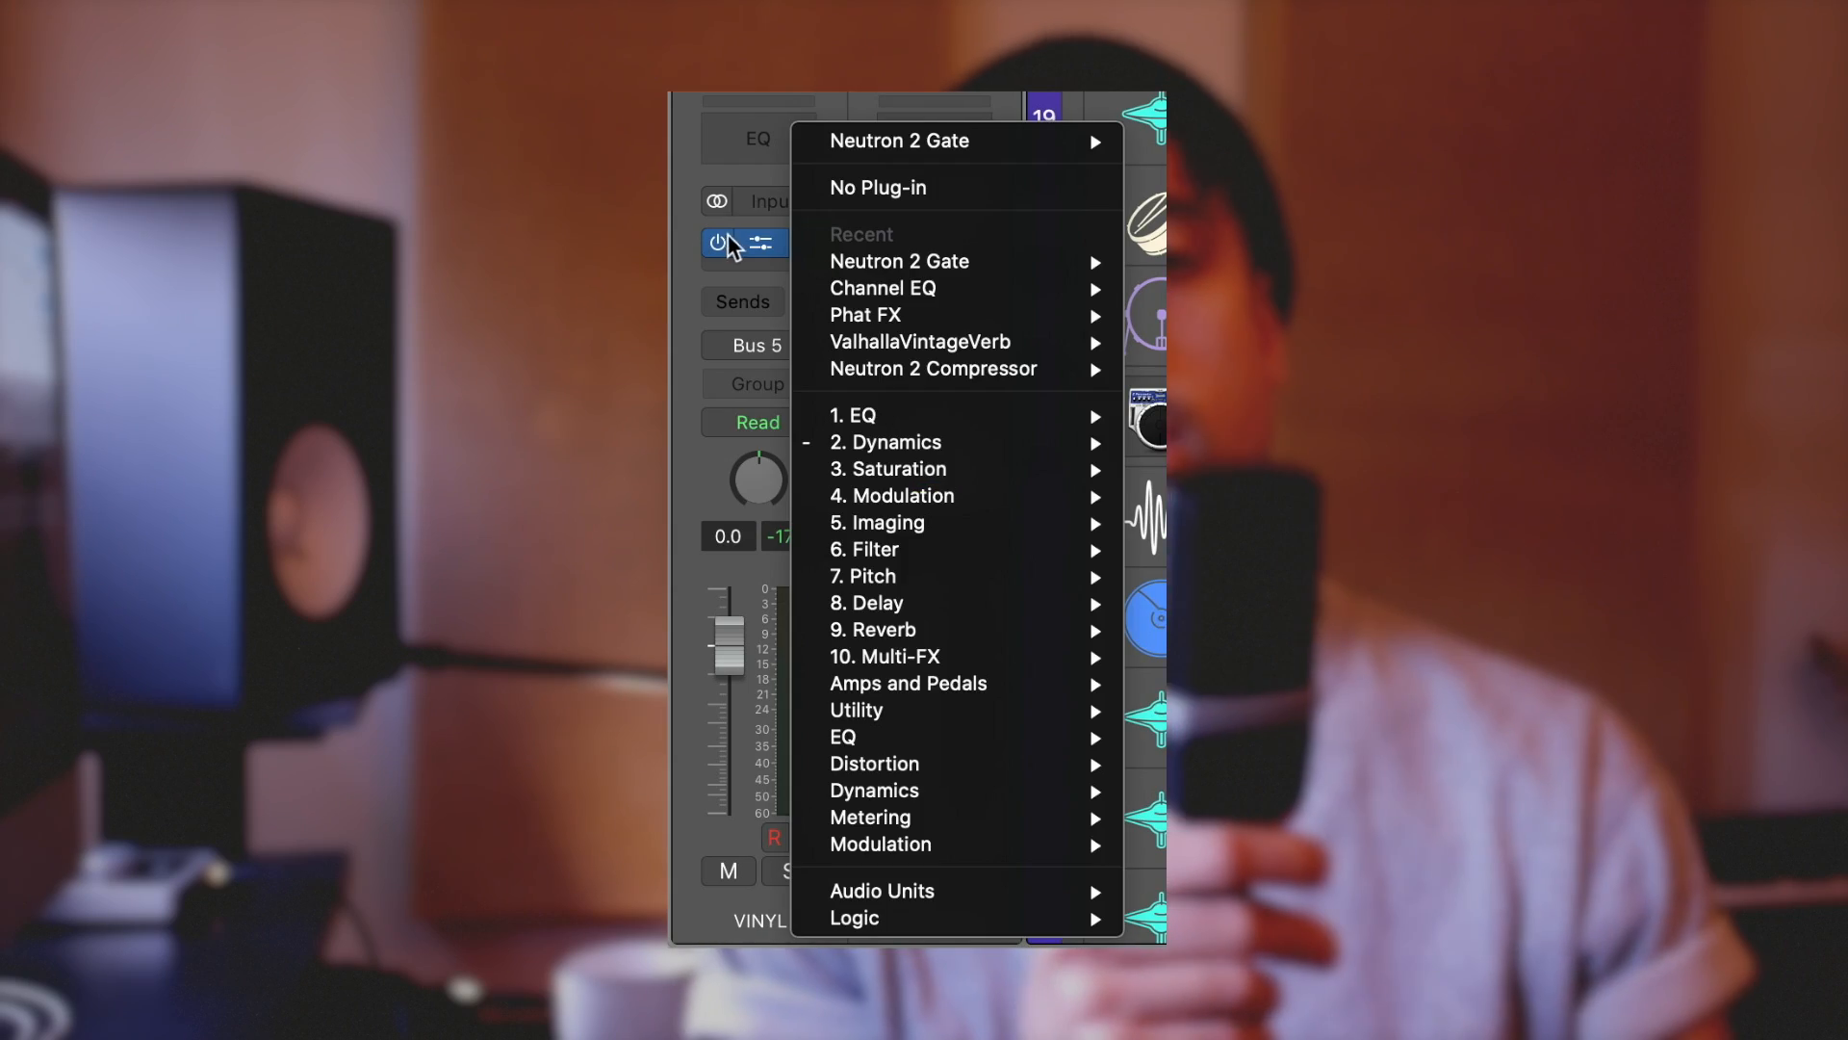
# Toggle the bypass of the Neutron 2 Gate on the VINYL channel
pyautogui.click(728, 236)
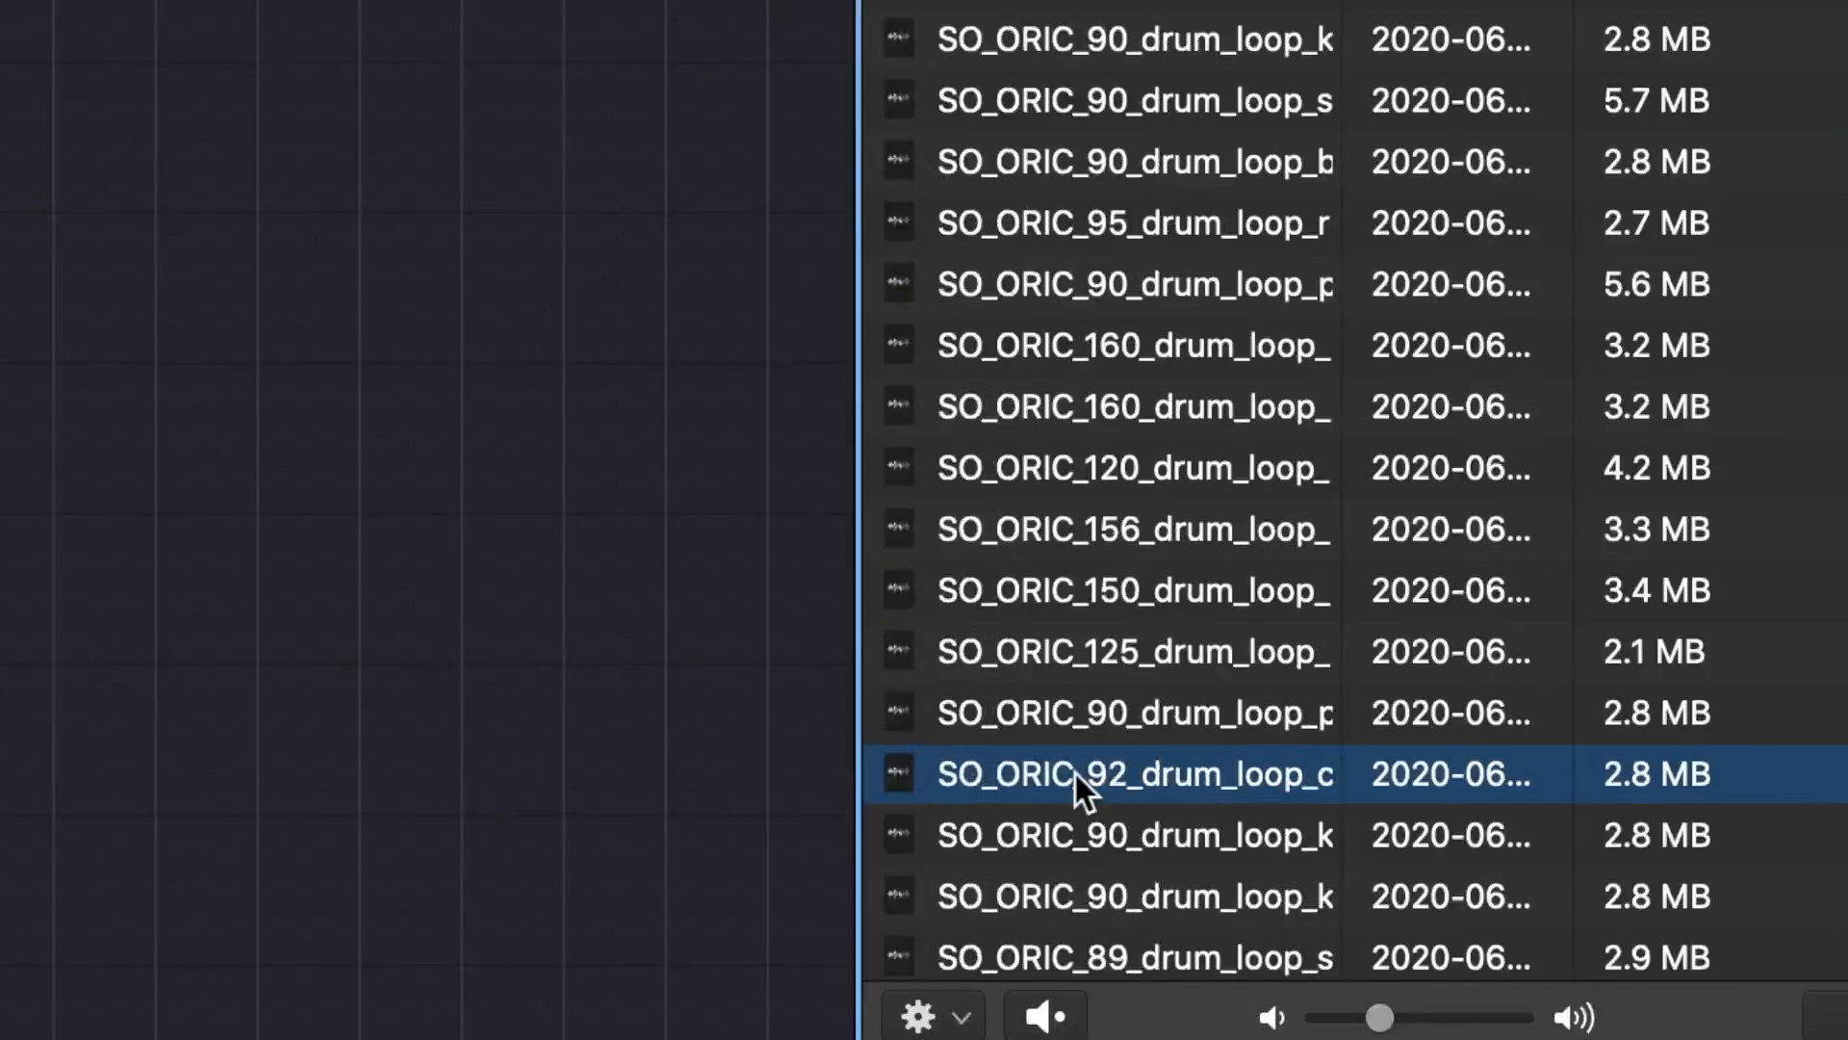
# Place the SO_ORIC_92_drum_loop_chunkgroove file on the Percussion track and trim the region to a short section
pyautogui.moveTo(963, 784); pyautogui.dragTo(717, 525)
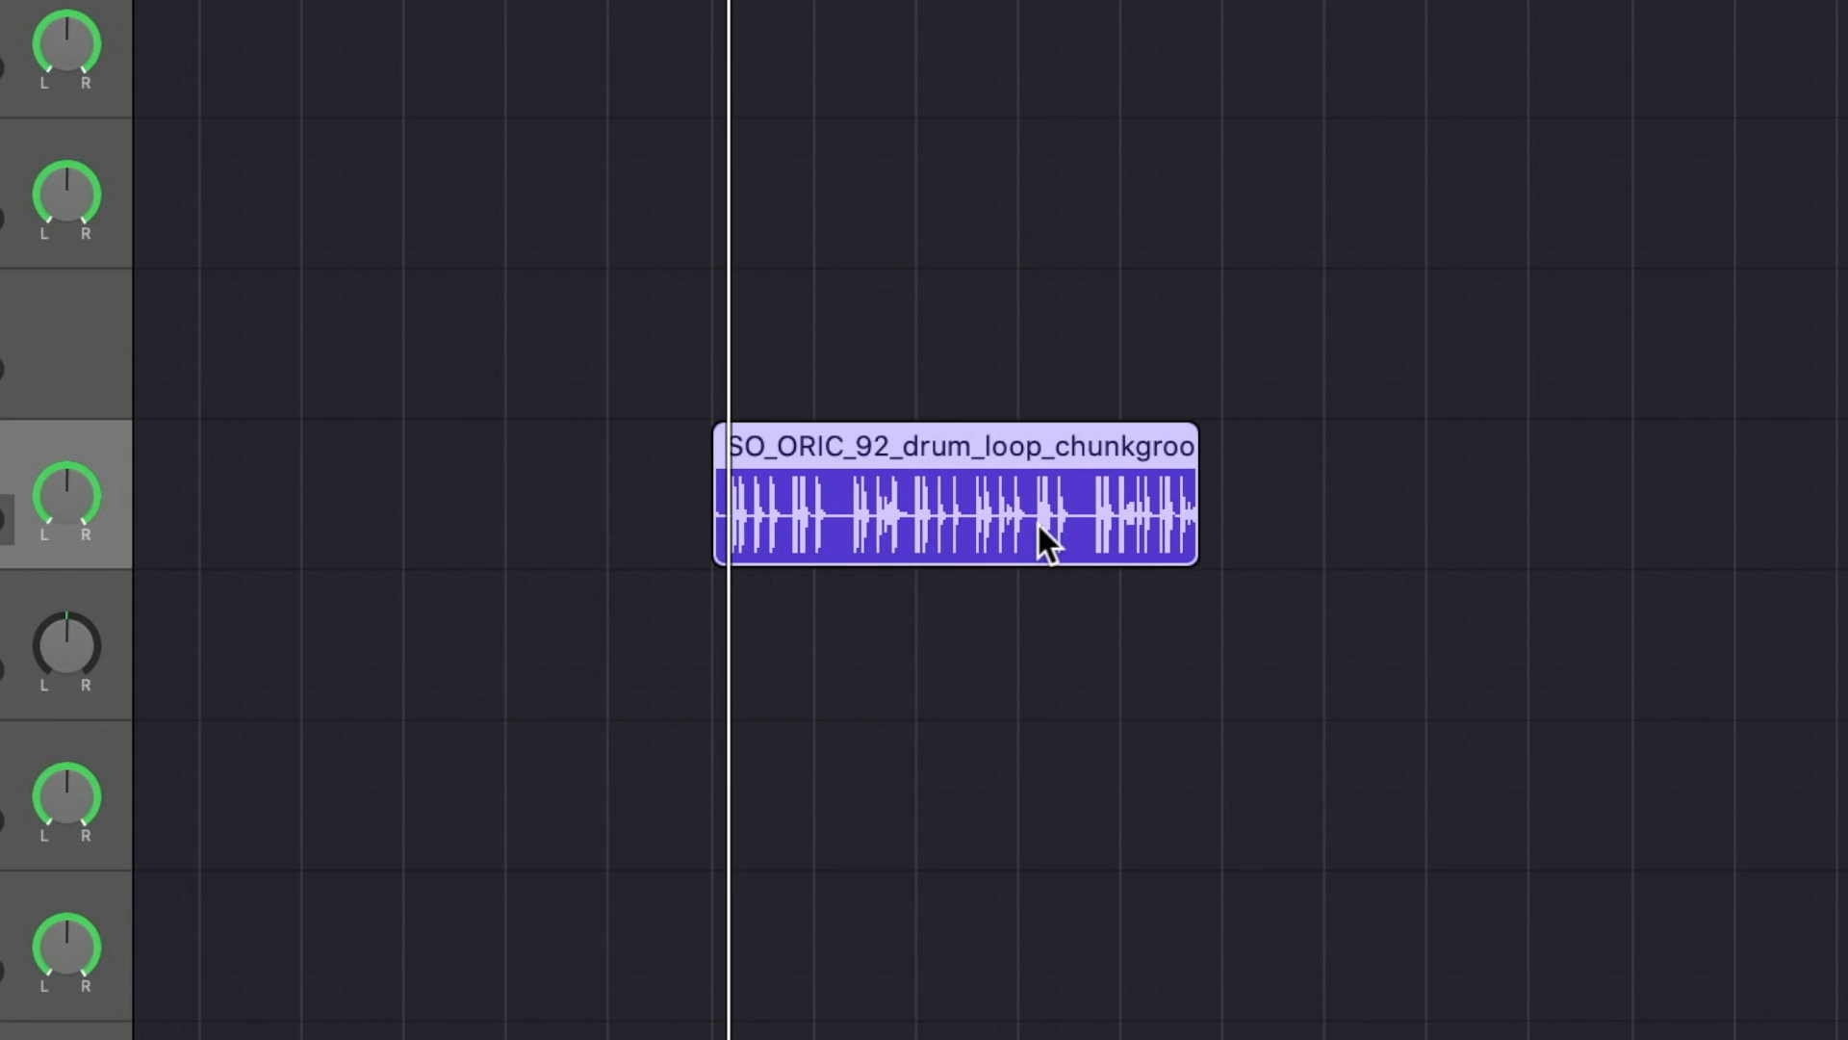
pyautogui.press('super+Down')
pyautogui.press('super+Right')
pyautogui.press('super+Right')
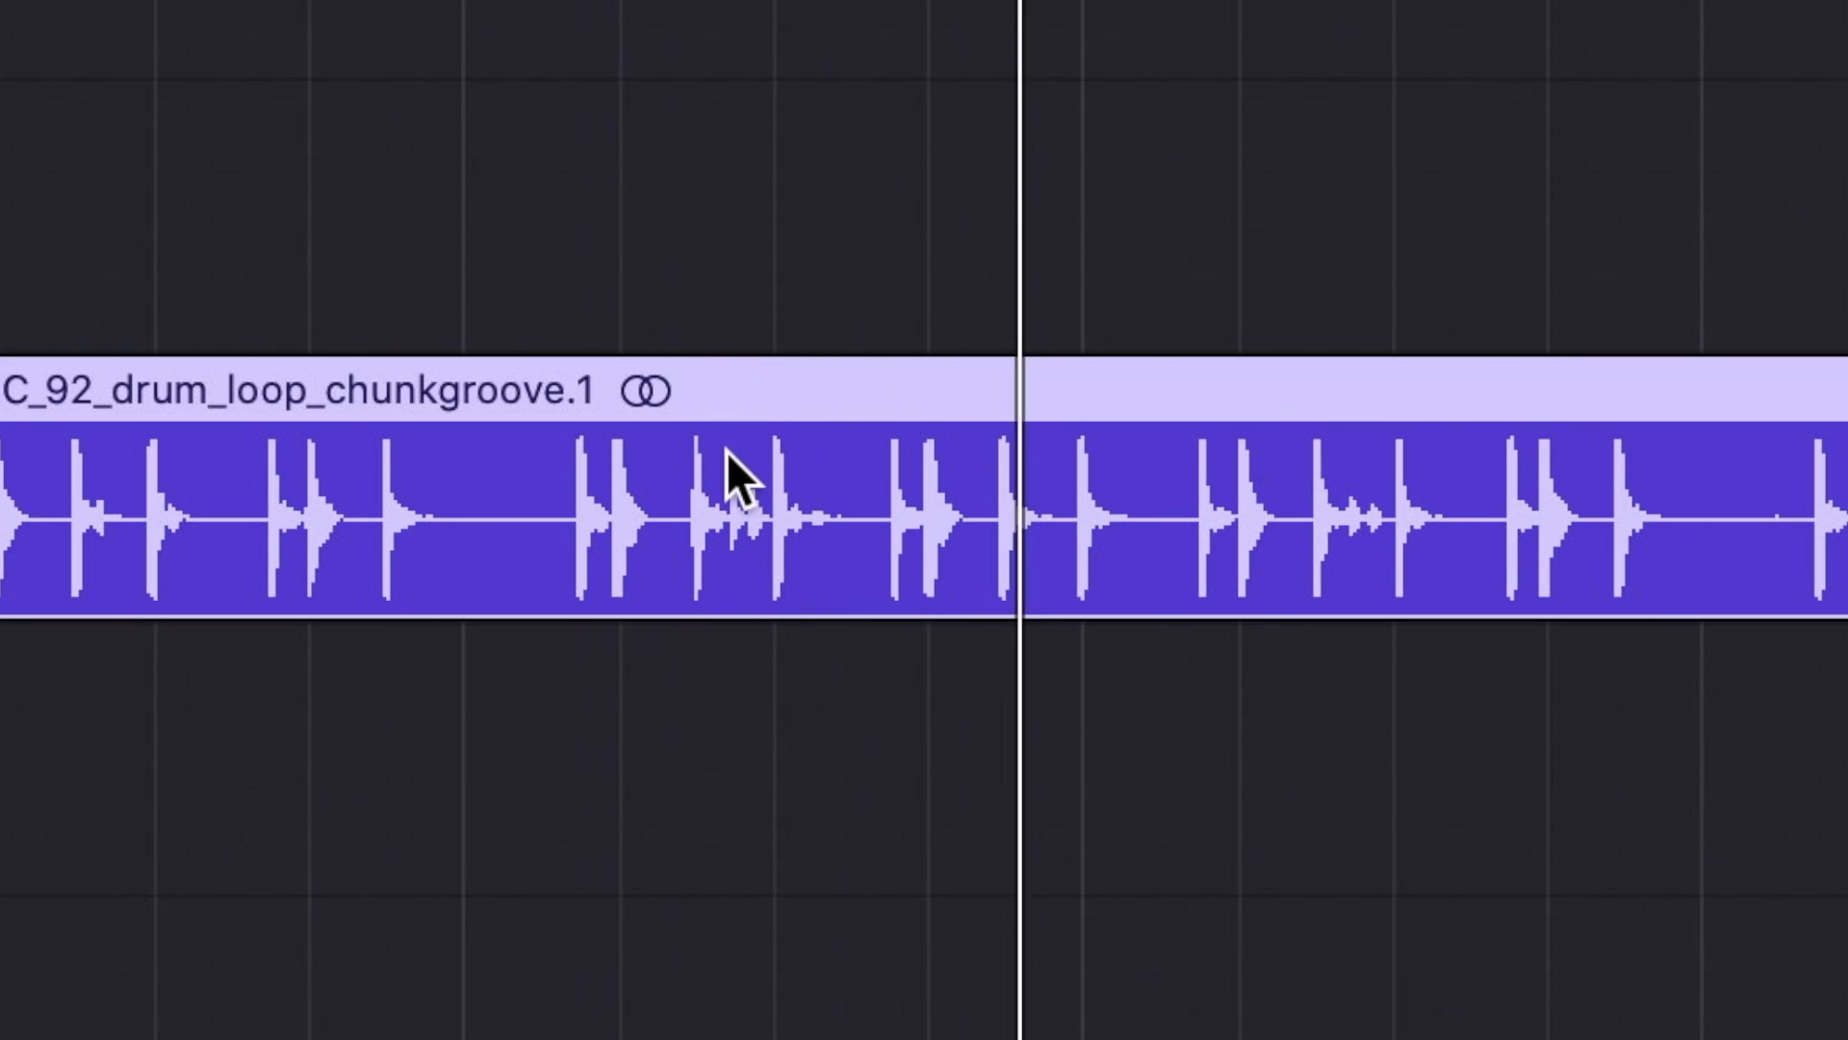
pyautogui.moveTo(1032, 578); pyautogui.dragTo(1022, 616)
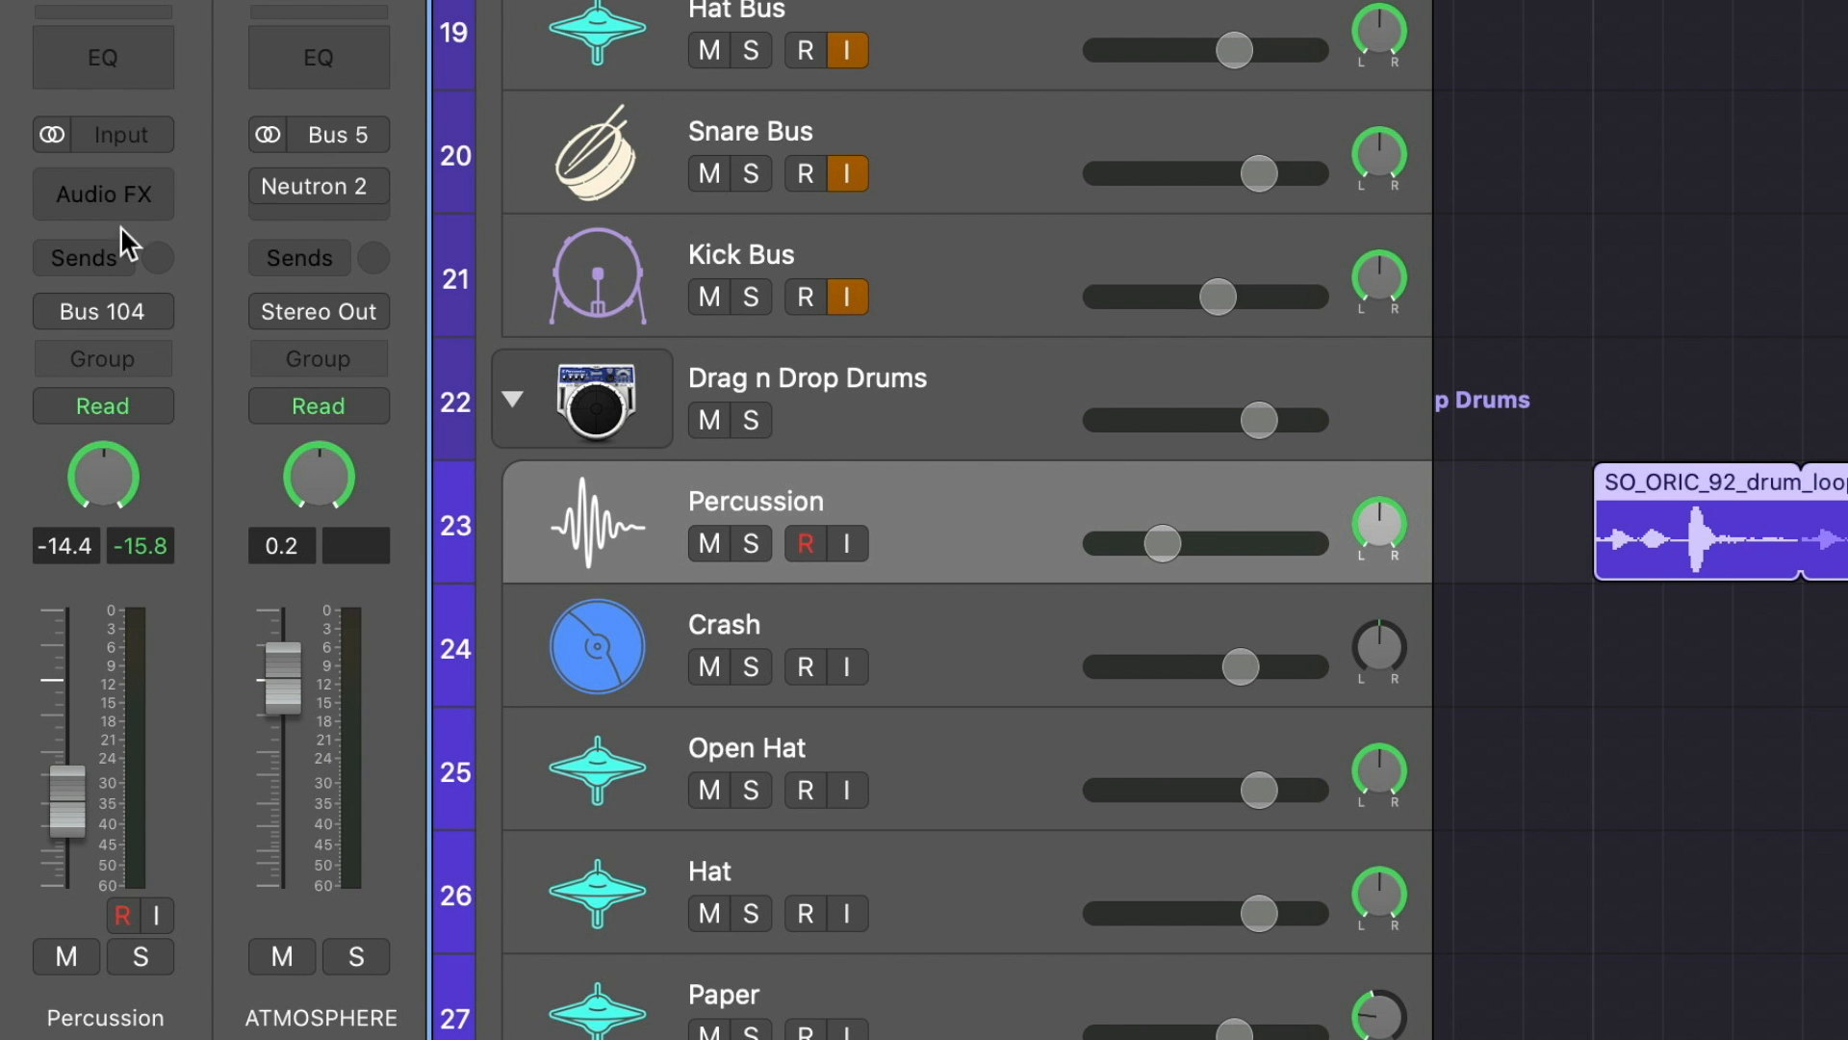
# Send the Percussion track pre-fader to Bus 26 and name the bus's aux channel SIDE CHAIN ME
pyautogui.click(123, 248)
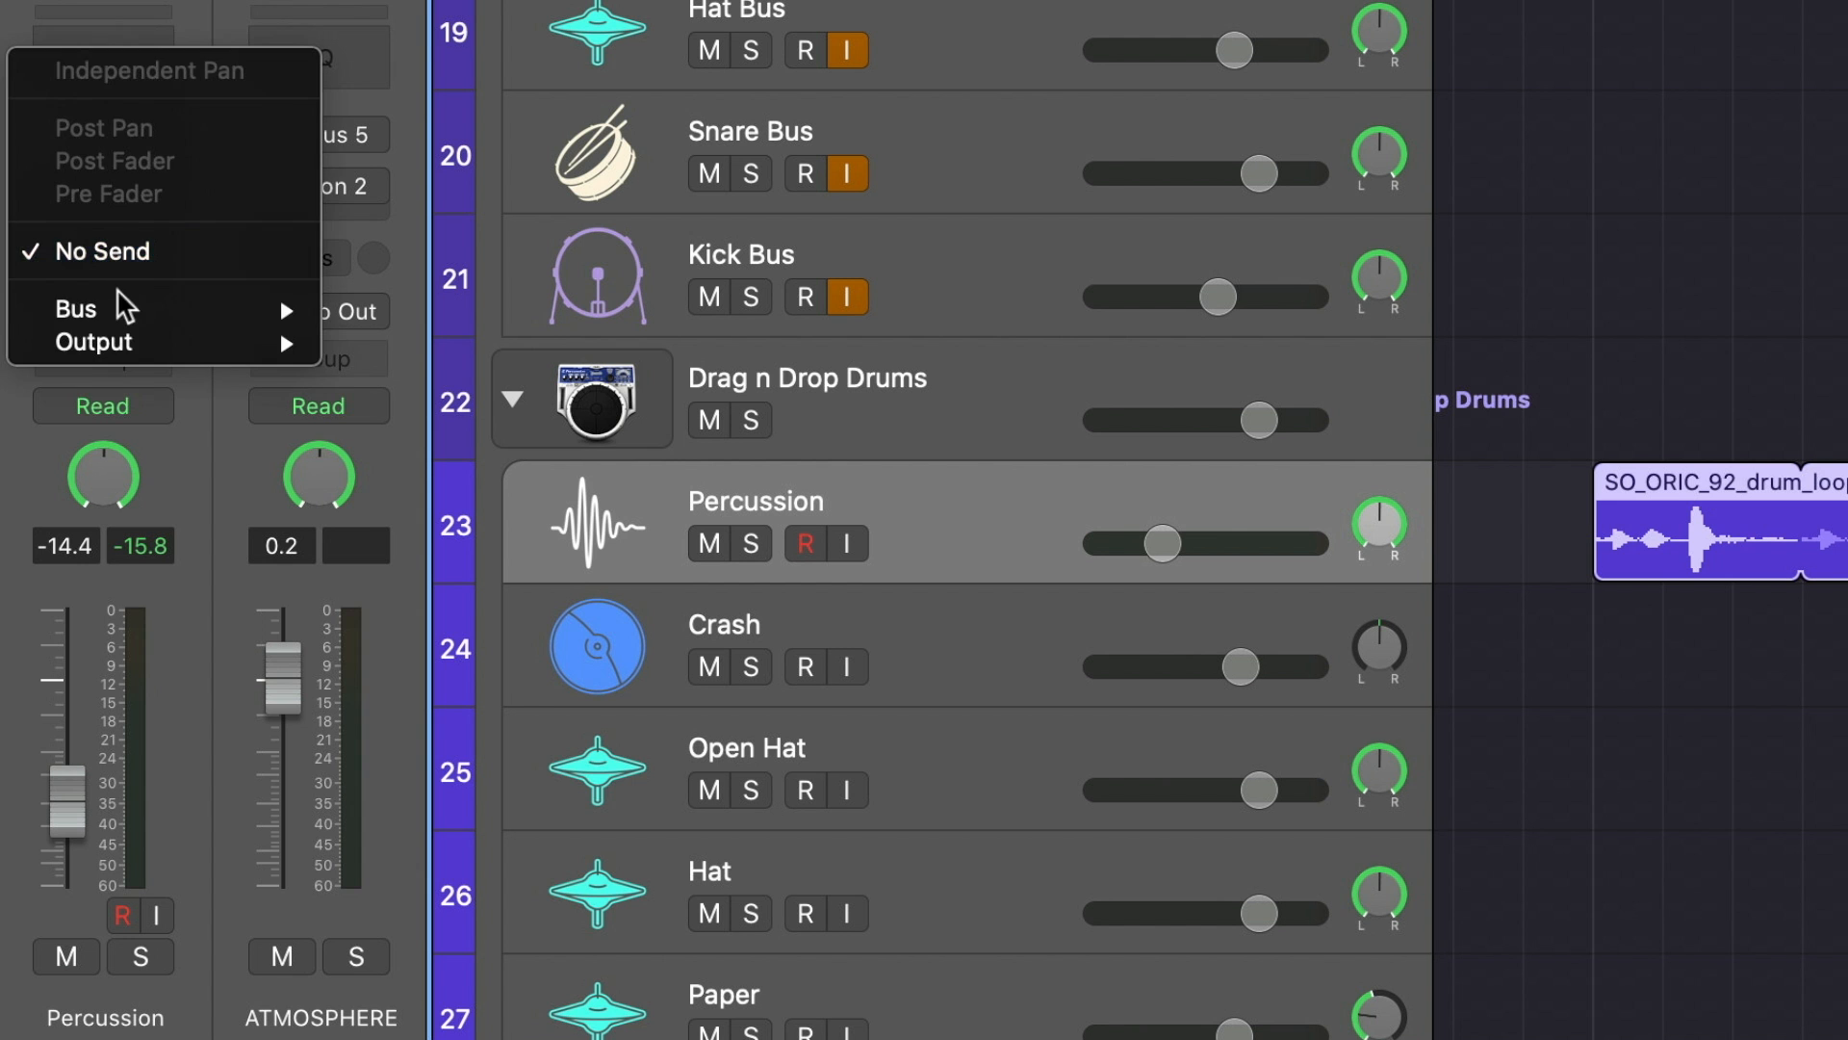
pyautogui.moveTo(119, 302)
pyautogui.click(437, 562)
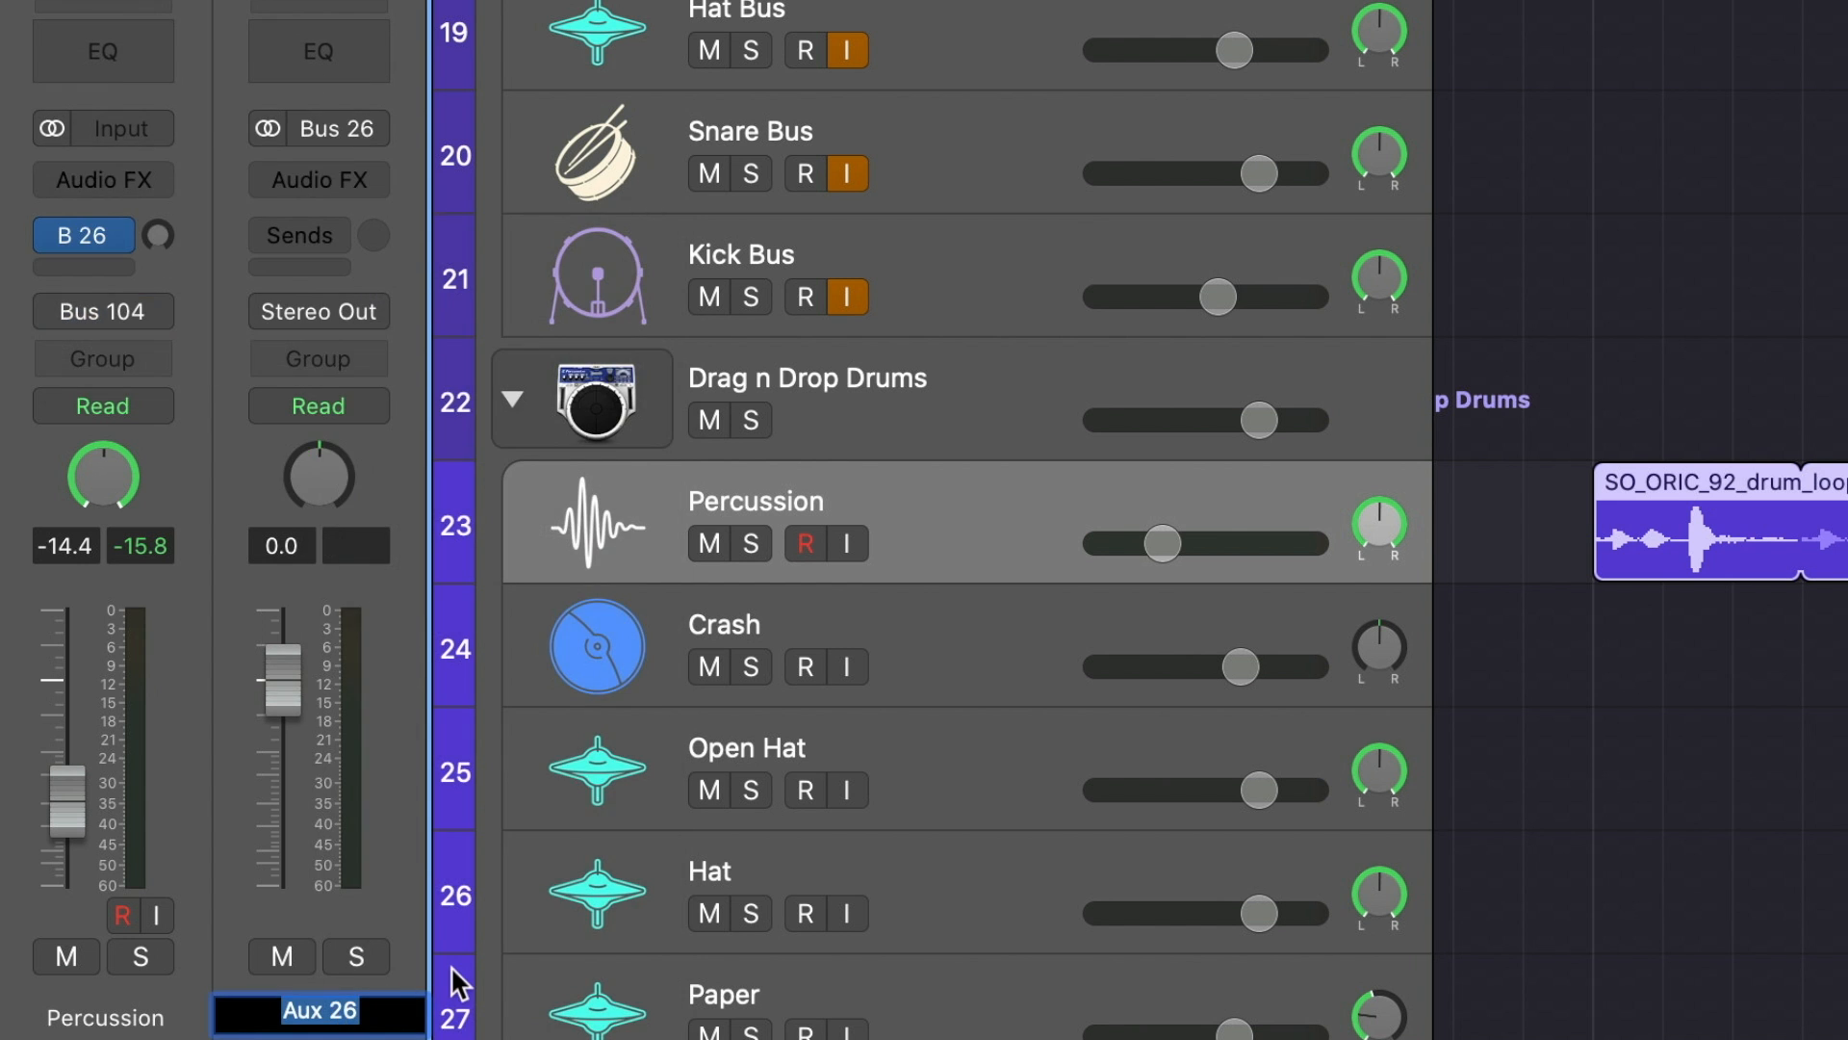
pyautogui.write('SIDE CHAIN ME')
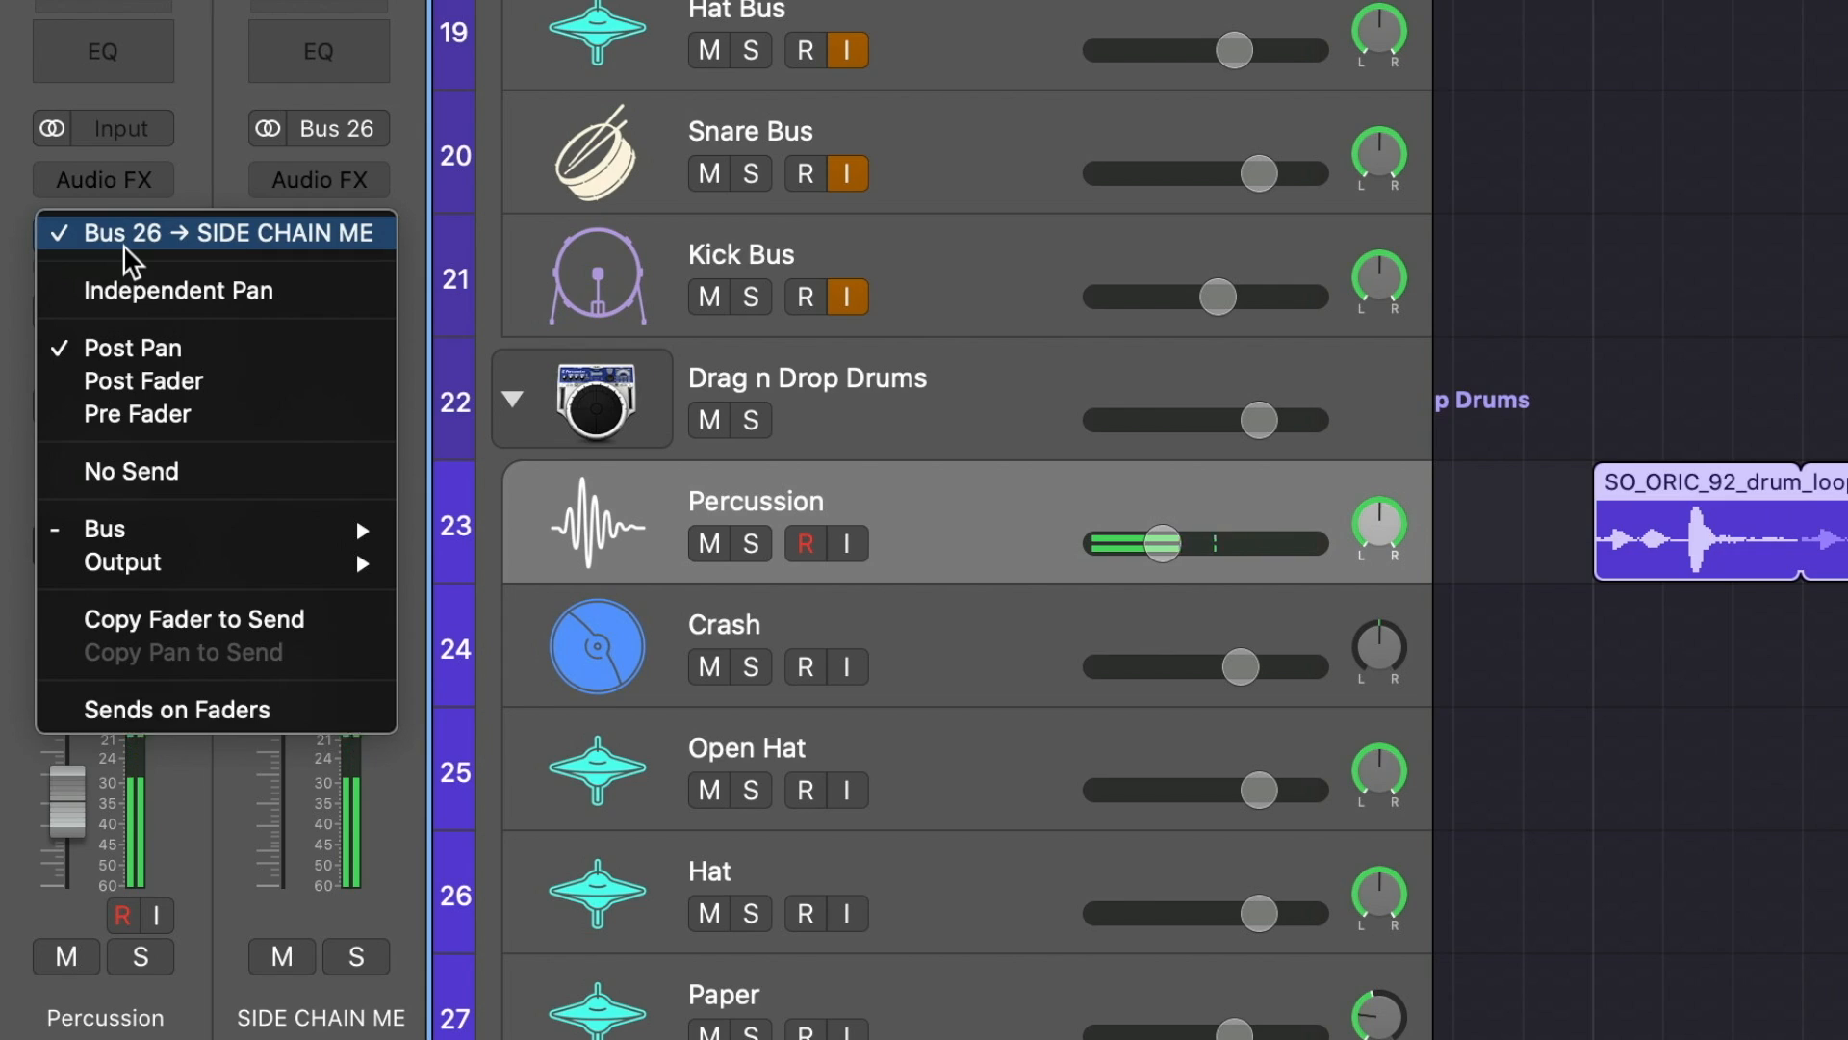
pyautogui.click(159, 419)
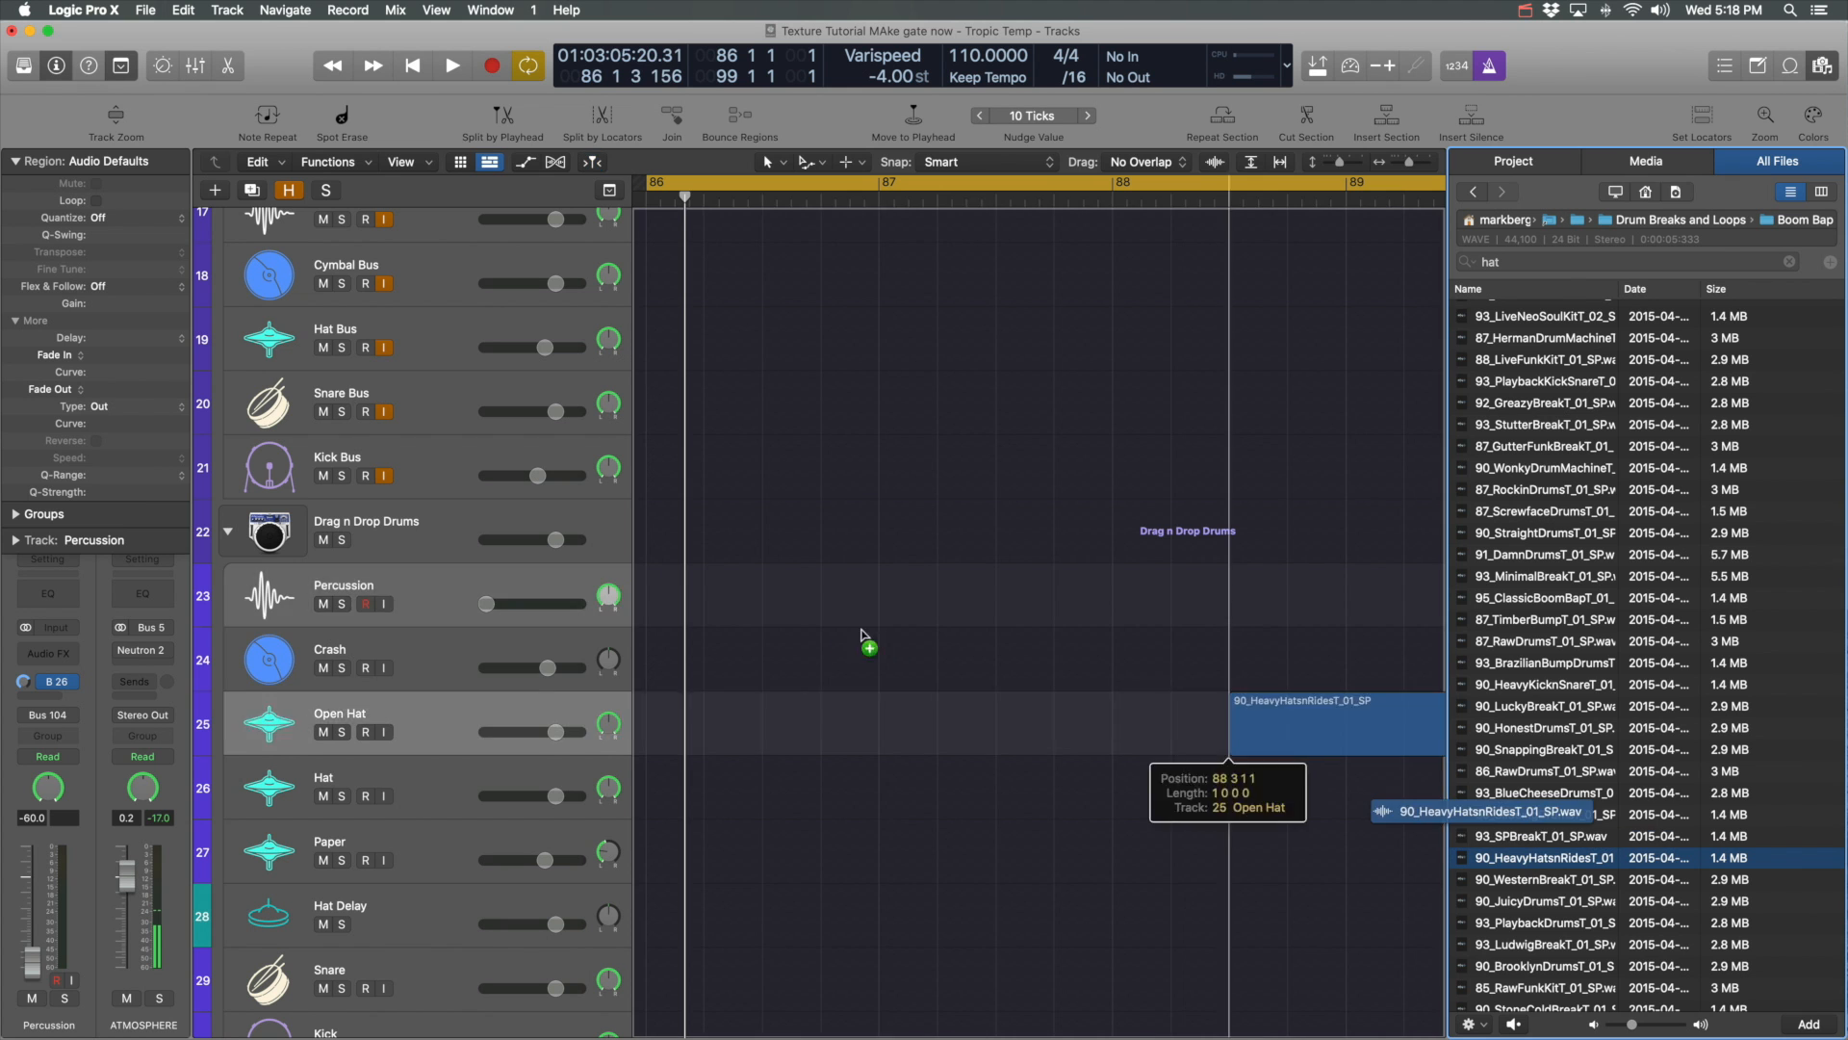
# Place 90_HeavyHatsnRidesT_01_SP.wav at bar 86 on the Percussion track and play it back
pyautogui.moveTo(1242, 732); pyautogui.dragTo(664, 608)
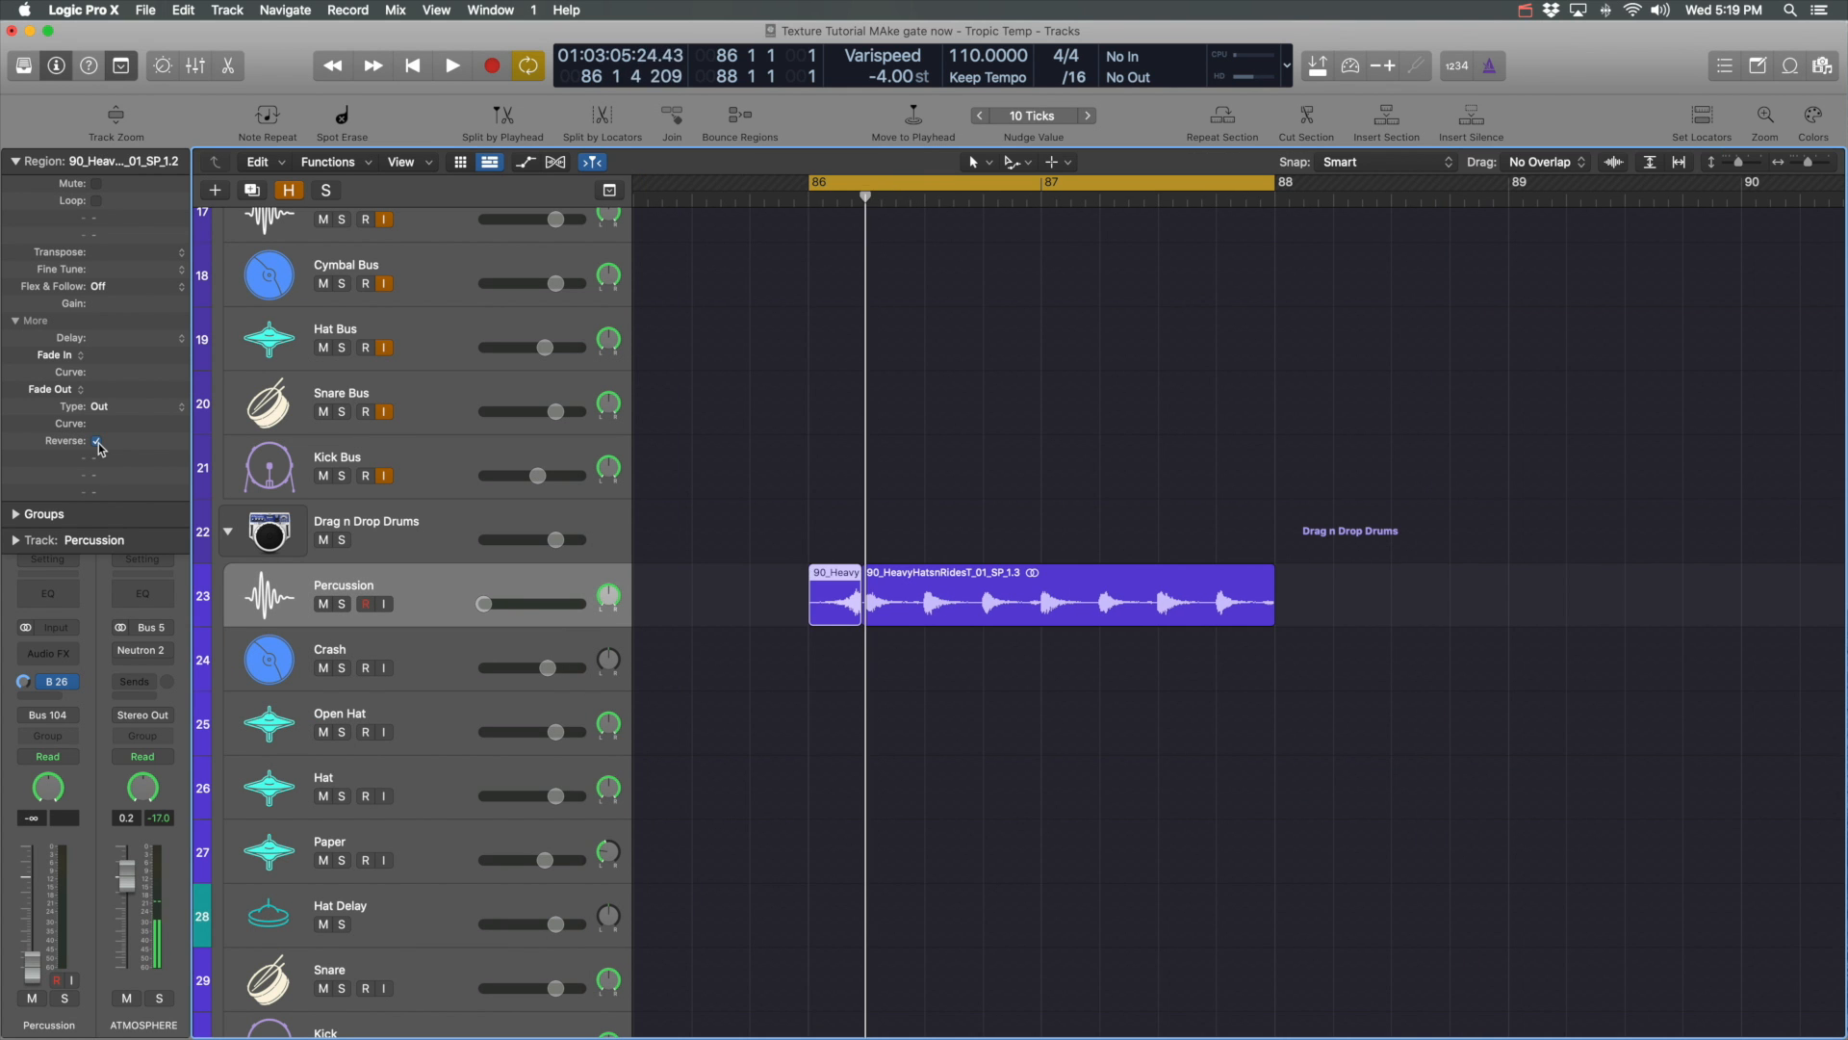
pyautogui.press('space')
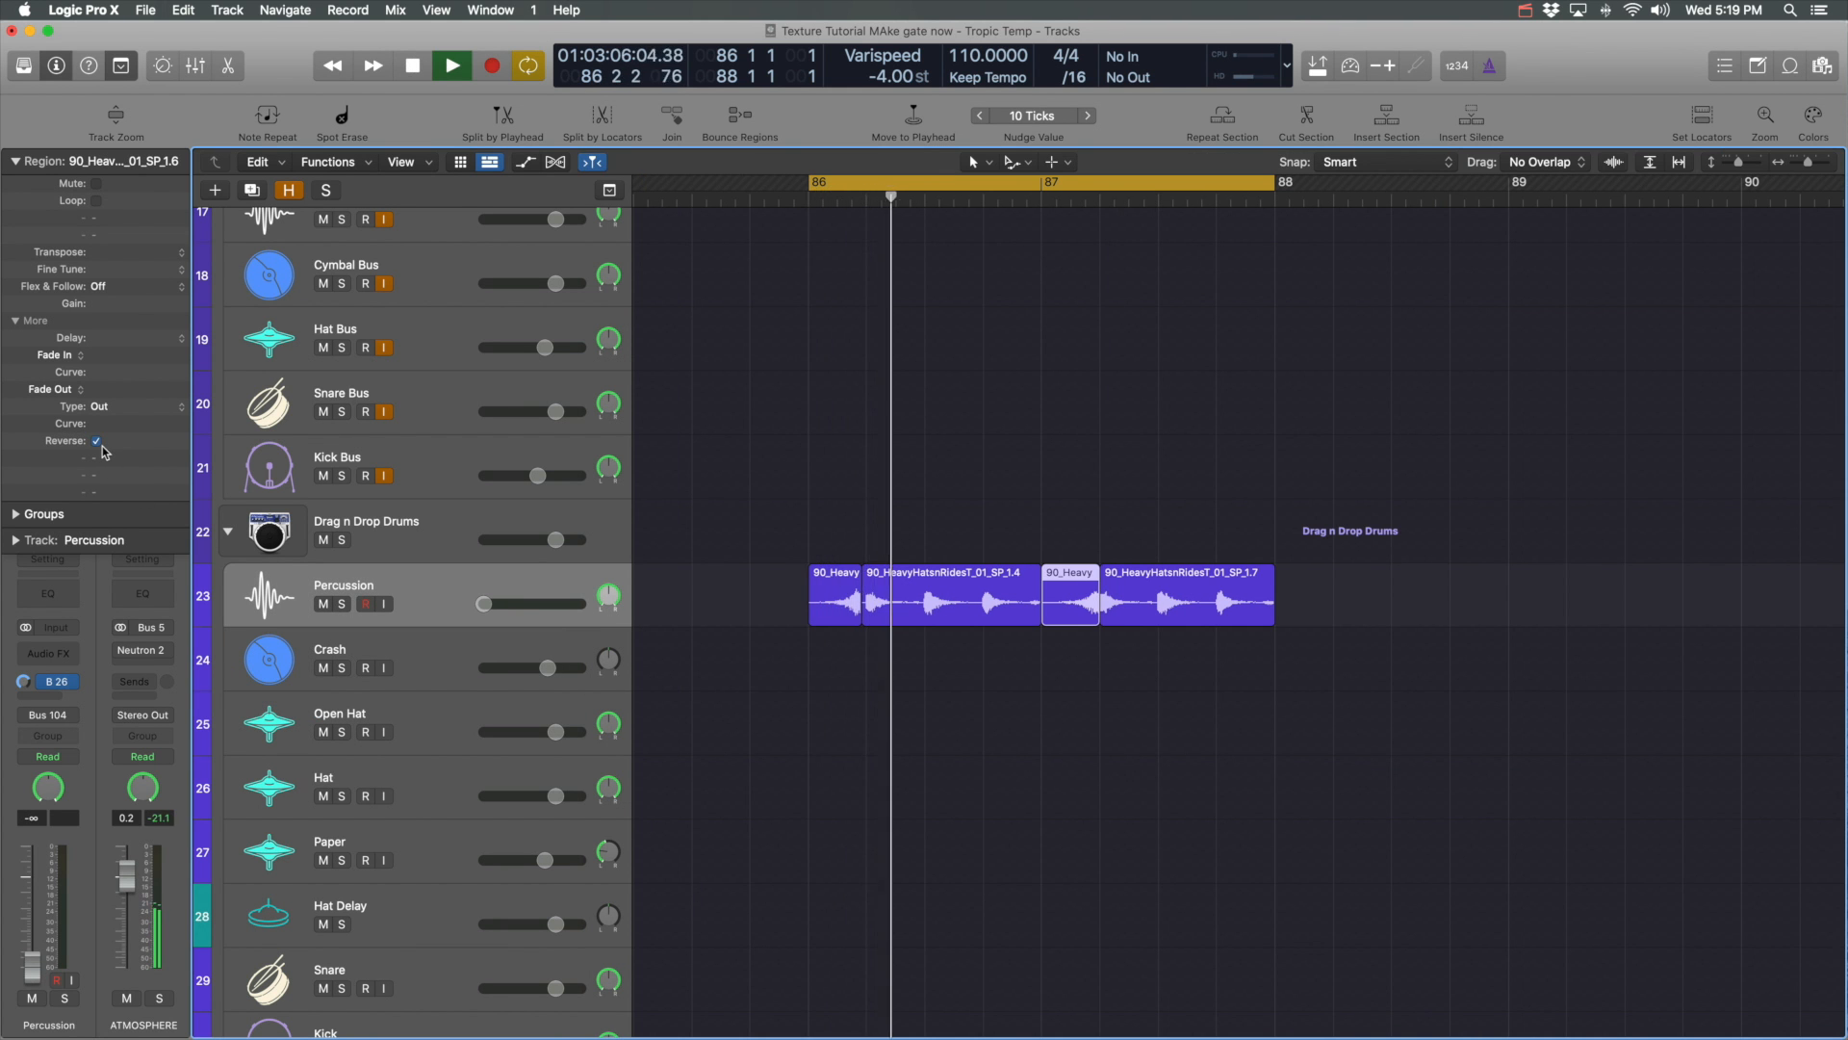